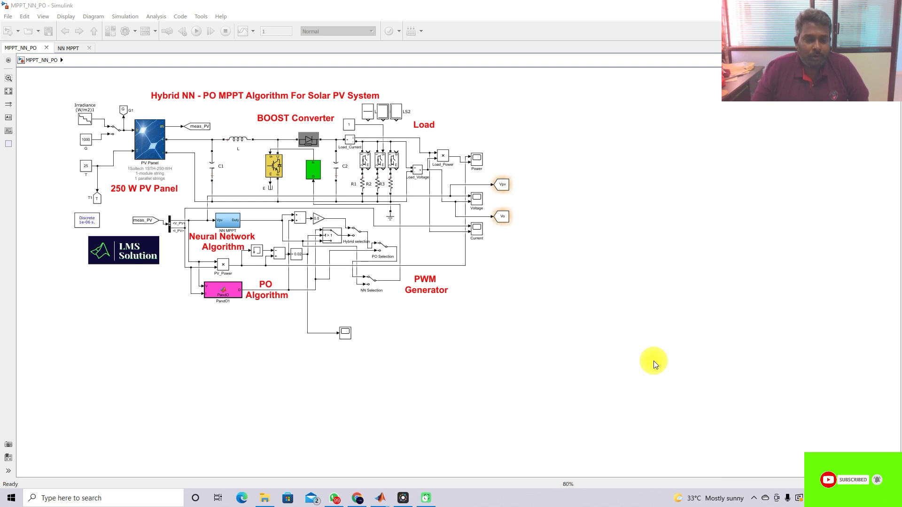
Open the PV Panel block's parameters and review its maximum power, open-circuit voltage, short-circuit current and maximum-power-point voltage and current
left_click(177, 97)
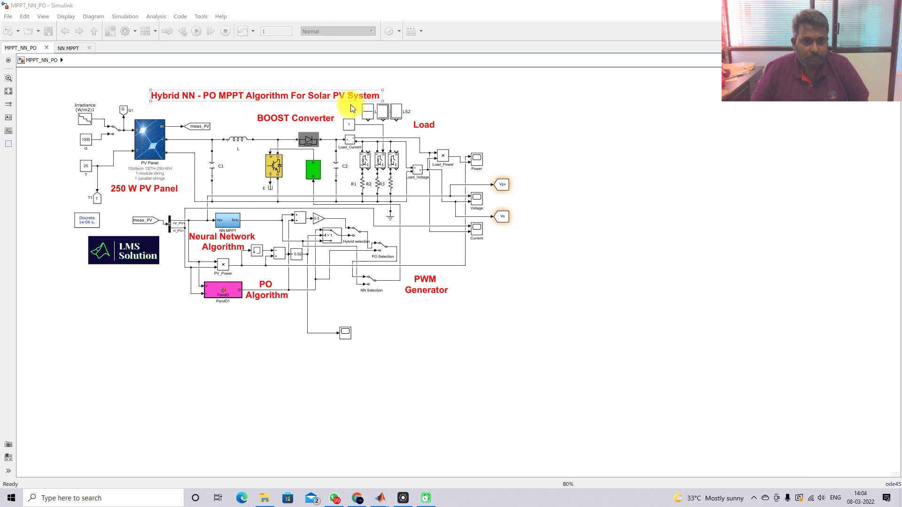
left_click(149, 139)
double_click(151, 140)
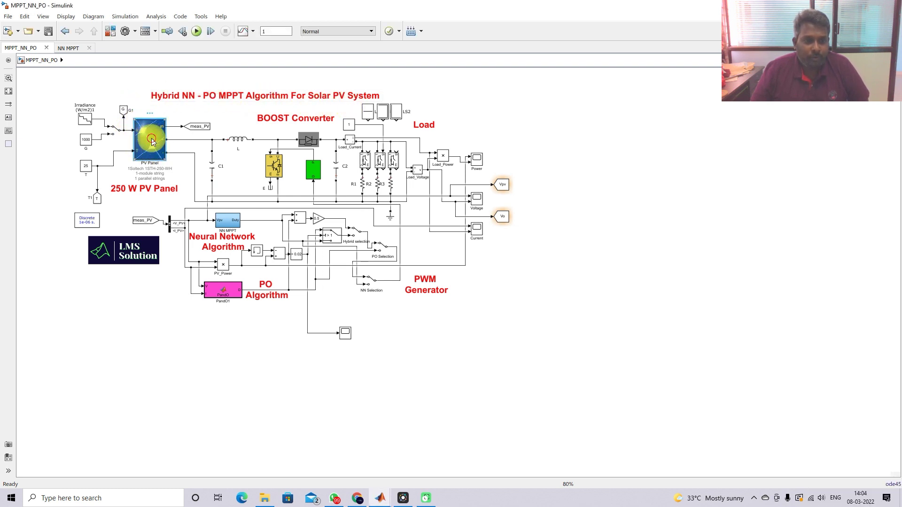
left_click_drag(289, 20, 210, 35)
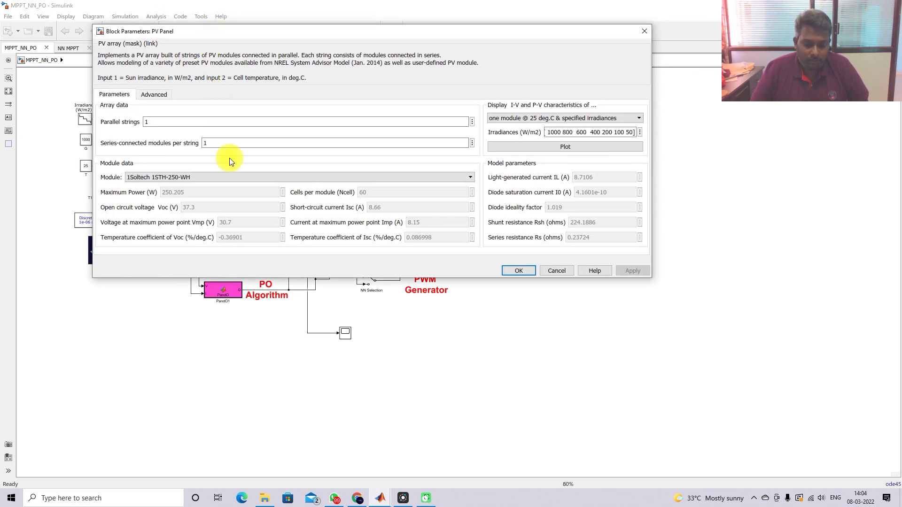
key("F9")
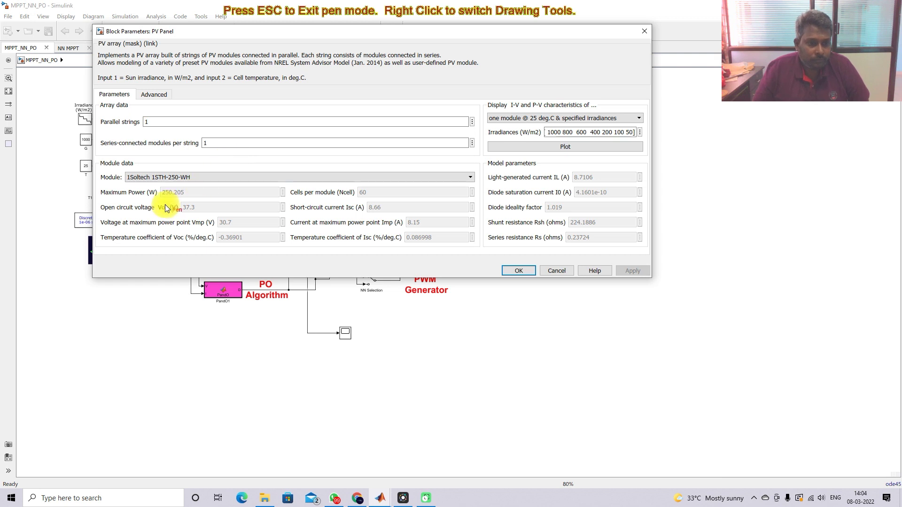
left_click_drag(161, 199, 178, 198)
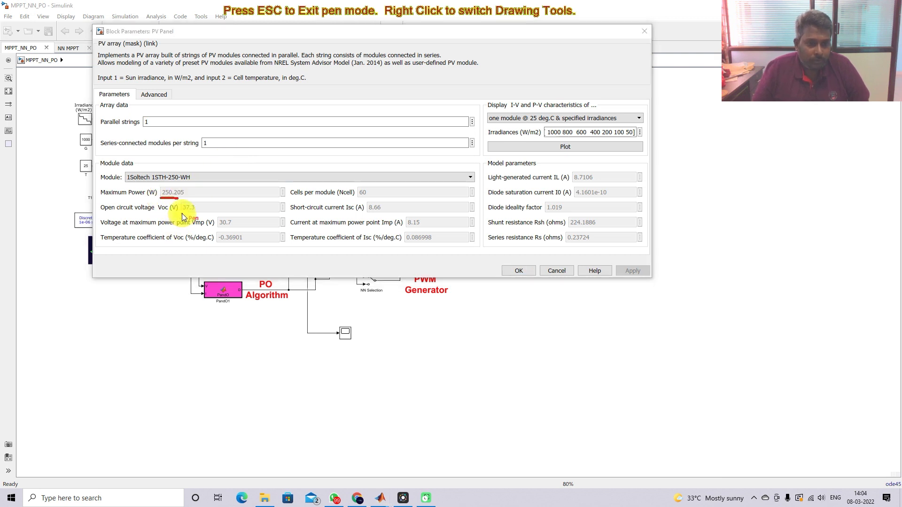
left_click_drag(182, 213, 196, 213)
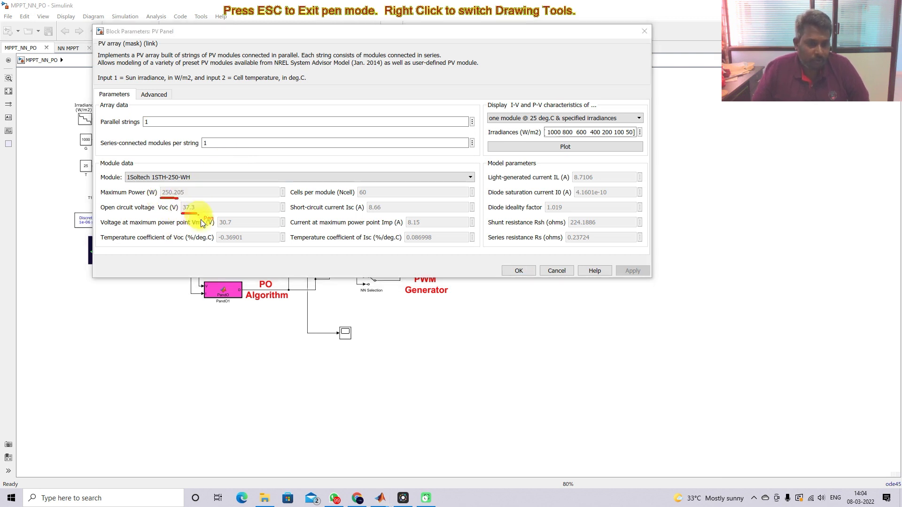
left_click_drag(214, 229, 231, 230)
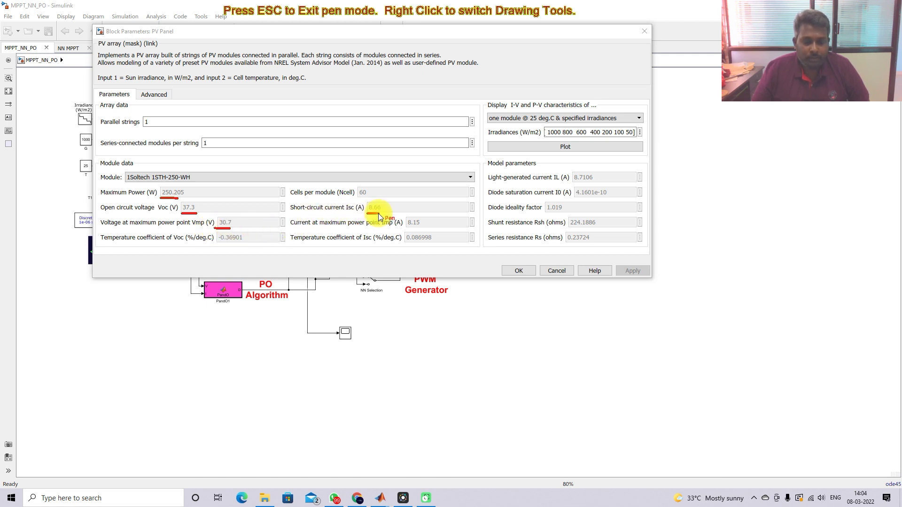
left_click_drag(379, 213, 380, 214)
left_click_drag(408, 230, 423, 228)
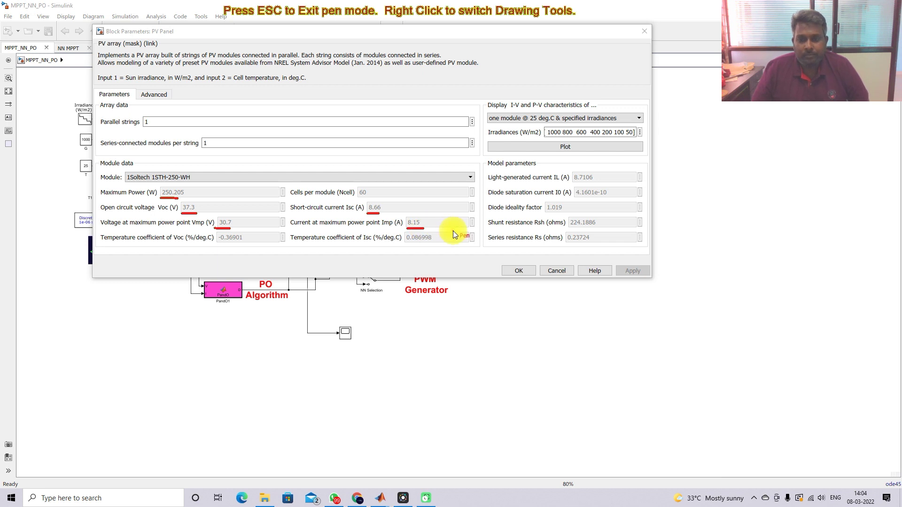
key("Escape")
Plot the PV module's I-V and P-V characteristics and inspect the maximum power points at 1, 0.8, 0.6 and 0.4 kW/m2
left_click(560, 147)
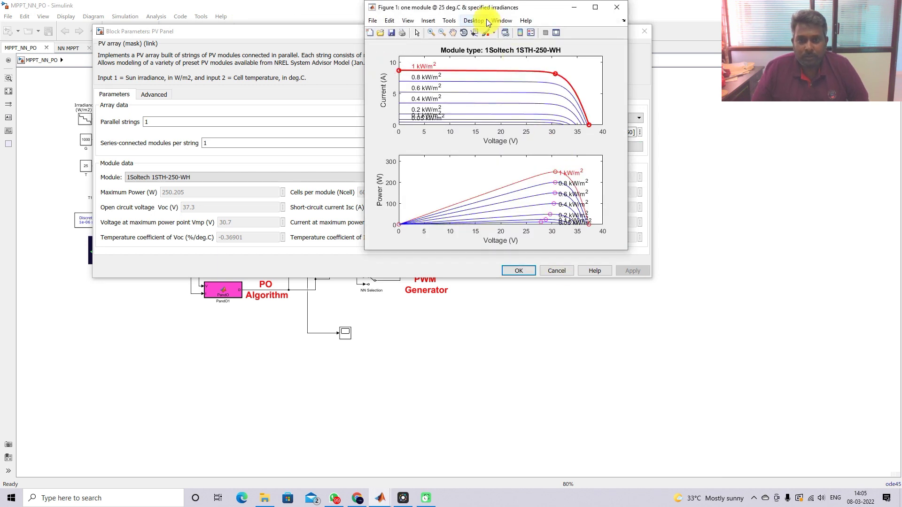
left_click_drag(486, 14, 435, 82)
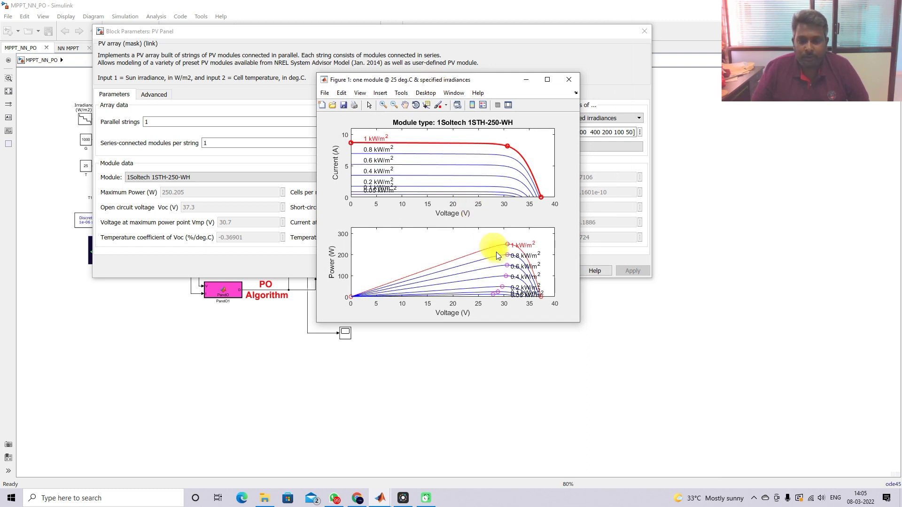
left_click(426, 105)
left_click(508, 244)
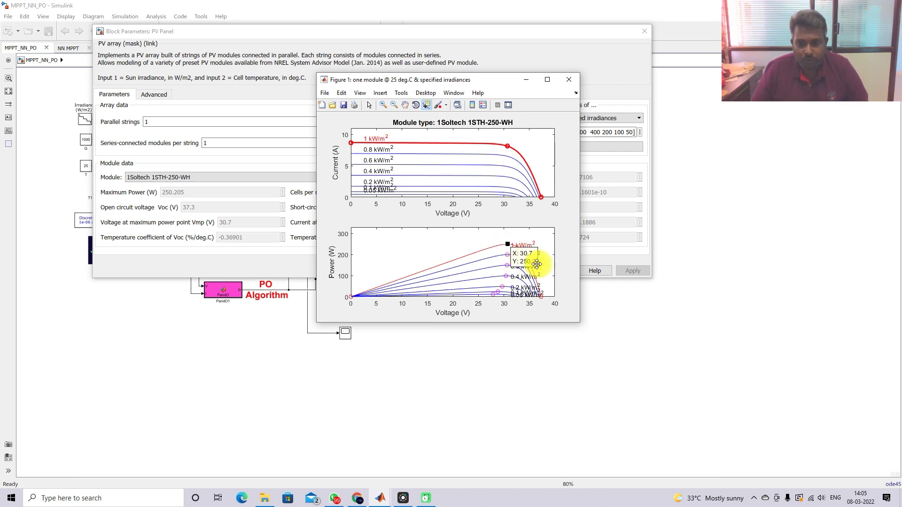
left_click(507, 255)
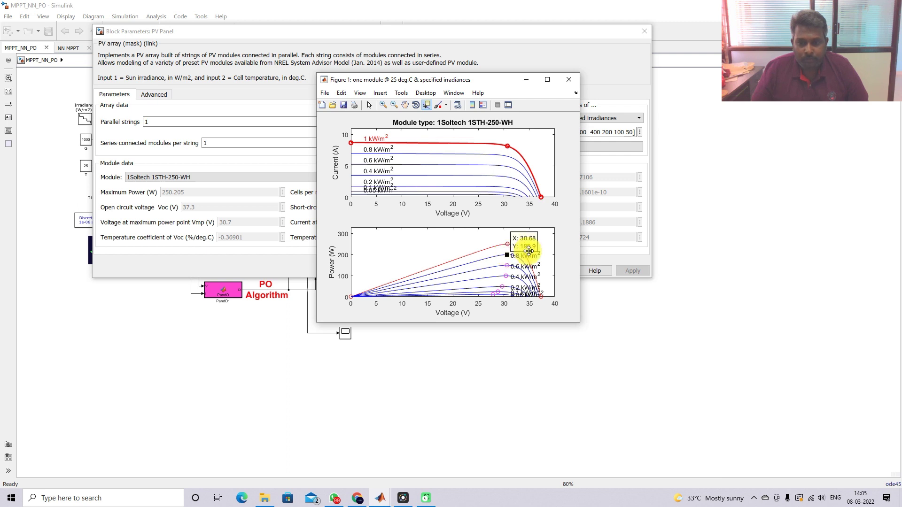
left_click(508, 266)
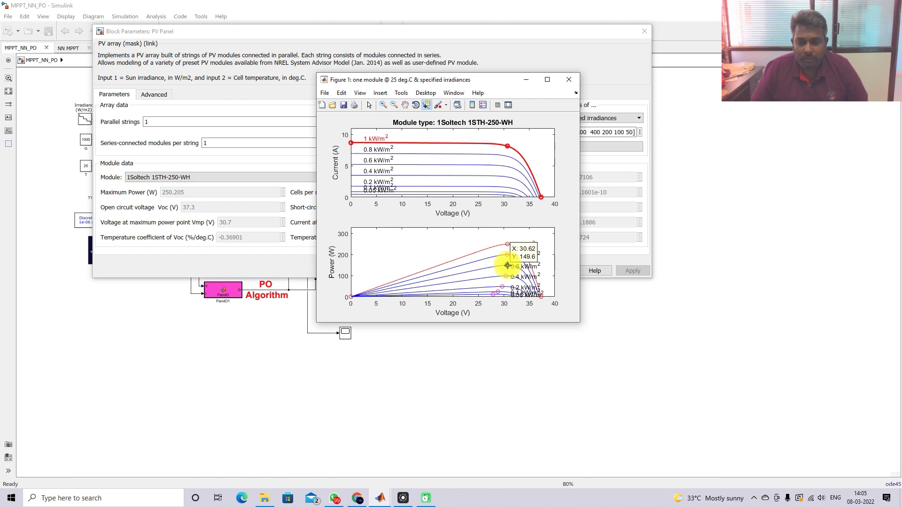
left_click(507, 276)
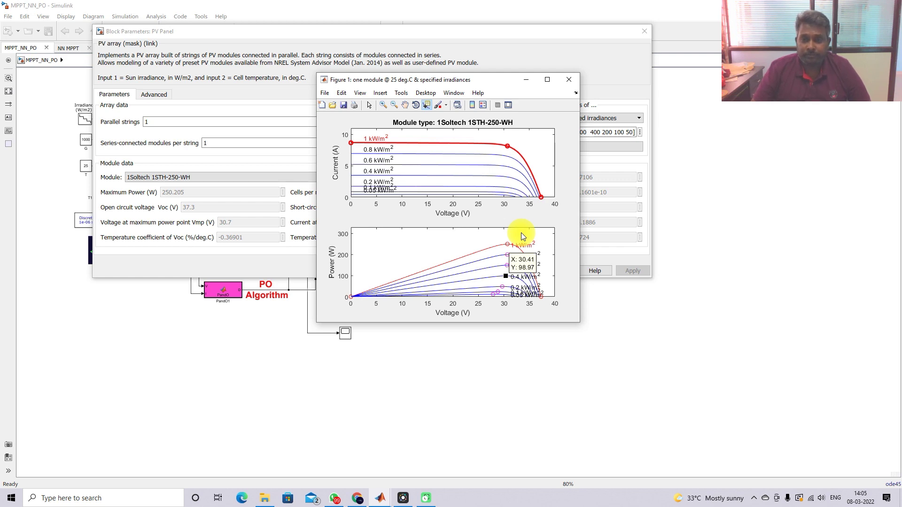
left_click(569, 79)
left_click(641, 30)
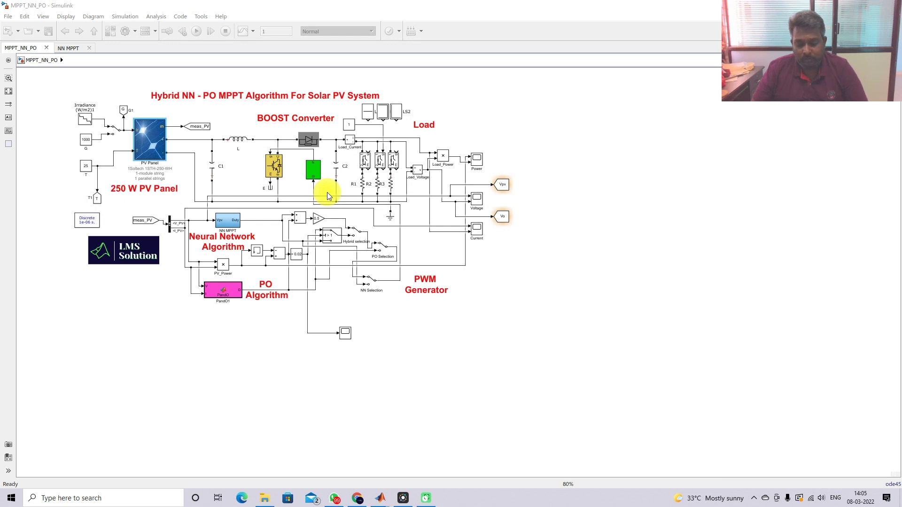
key("ctrl+shift+p")
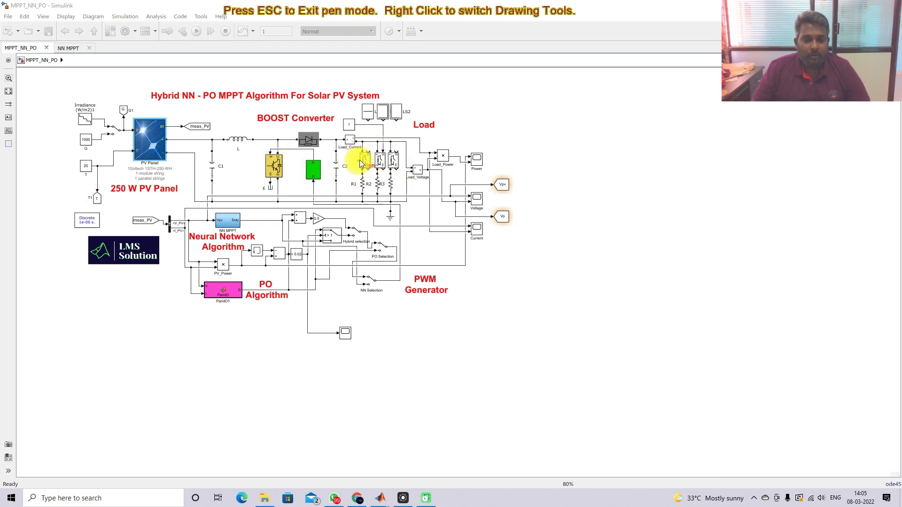
mouse_move(359, 162)
left_mouse_down()
mouse_move(367, 193)
mouse_move(400, 179)
mouse_move(379, 146)
left_mouse_up()
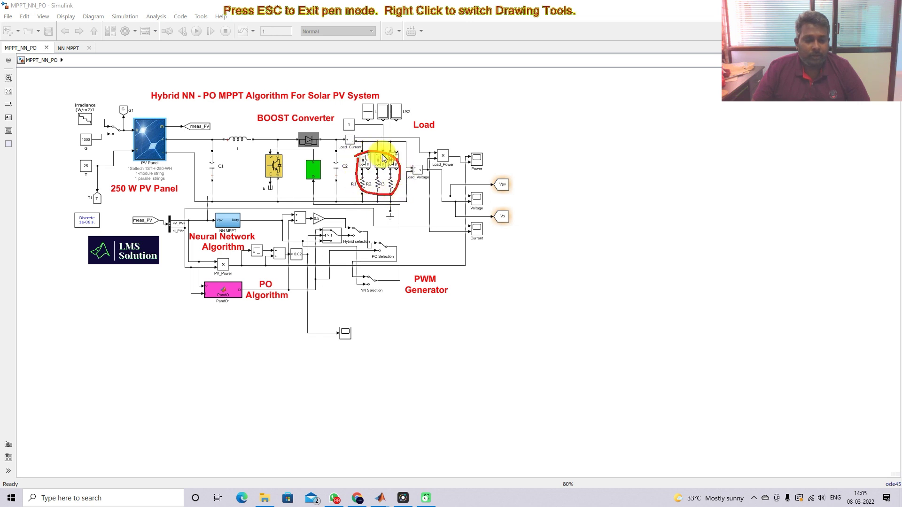
mouse_move(167, 125)
left_mouse_down()
mouse_move(131, 115)
mouse_move(139, 160)
mouse_move(174, 151)
mouse_move(165, 130)
mouse_move(209, 152)
mouse_move(211, 203)
mouse_move(342, 202)
mouse_move(341, 136)
mouse_move(265, 132)
left_mouse_up()
left_click(226, 139)
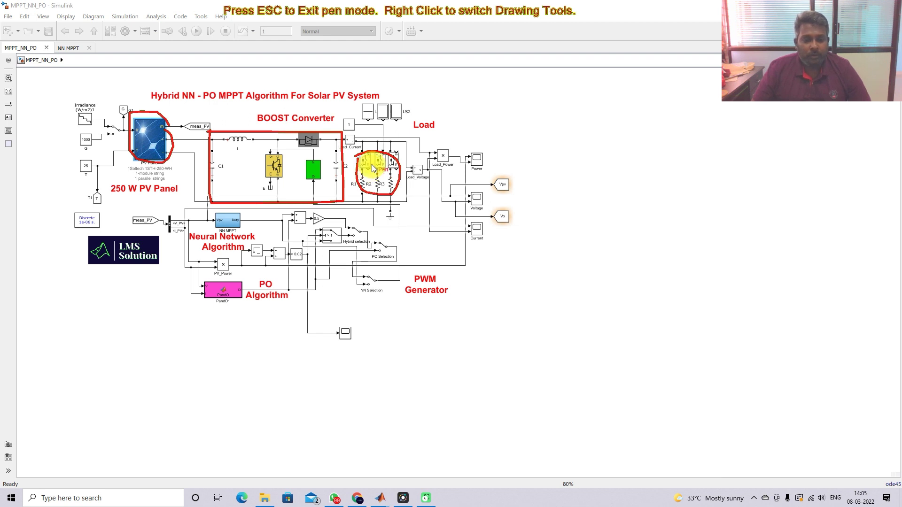
key("Escape")
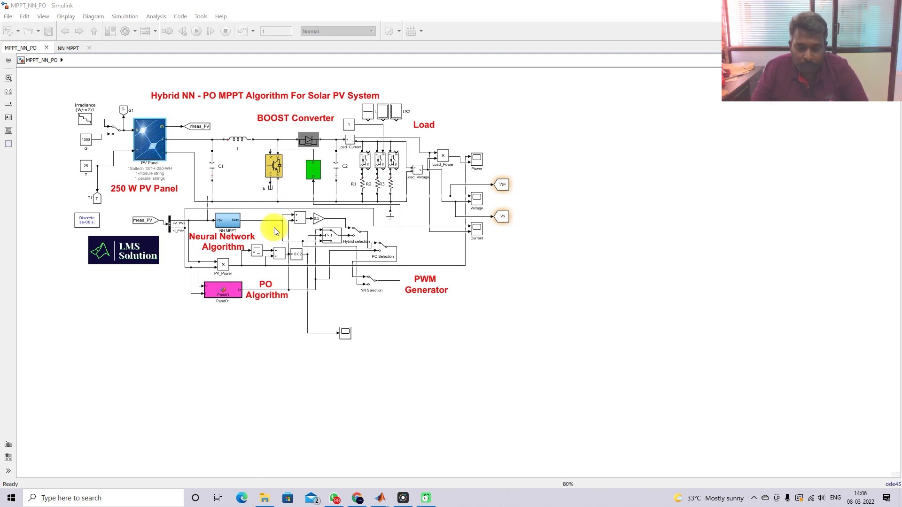
Inspect the NN MPPT subsystem's signal path from the neural network through the error and PID blocks, and return to the top-level model
key("F12")
mouse_move(215, 209)
left_mouse_down()
mouse_move(212, 233)
mouse_move(255, 236)
mouse_move(254, 220)
mouse_move(211, 218)
left_mouse_up()
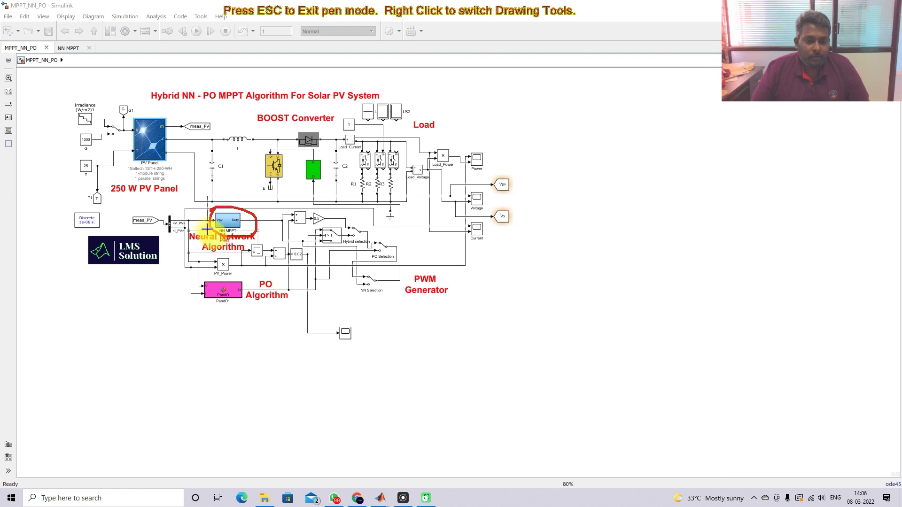
key("Escape")
double_click(225, 222)
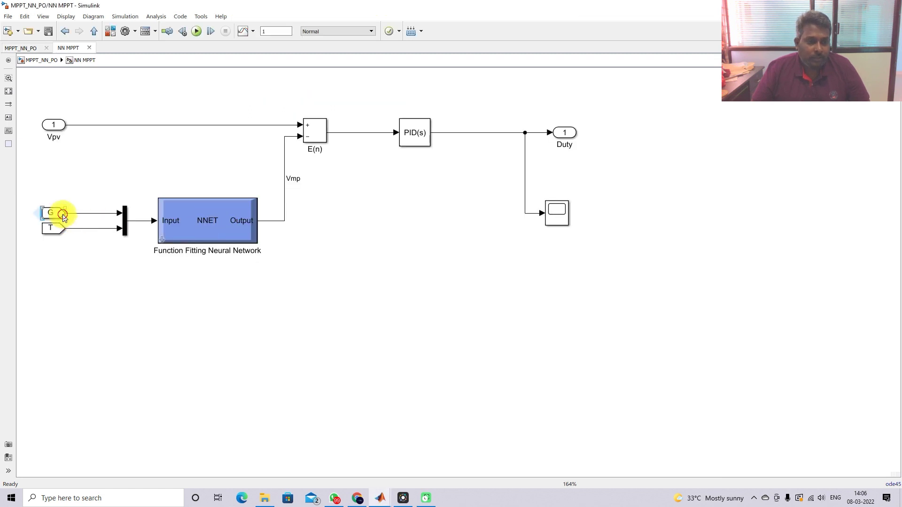
left_click(172, 230)
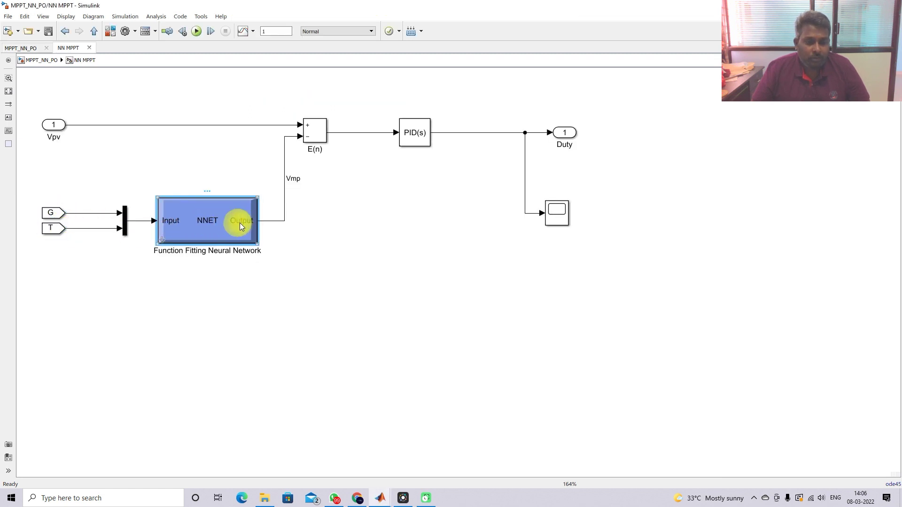
left_click(277, 221)
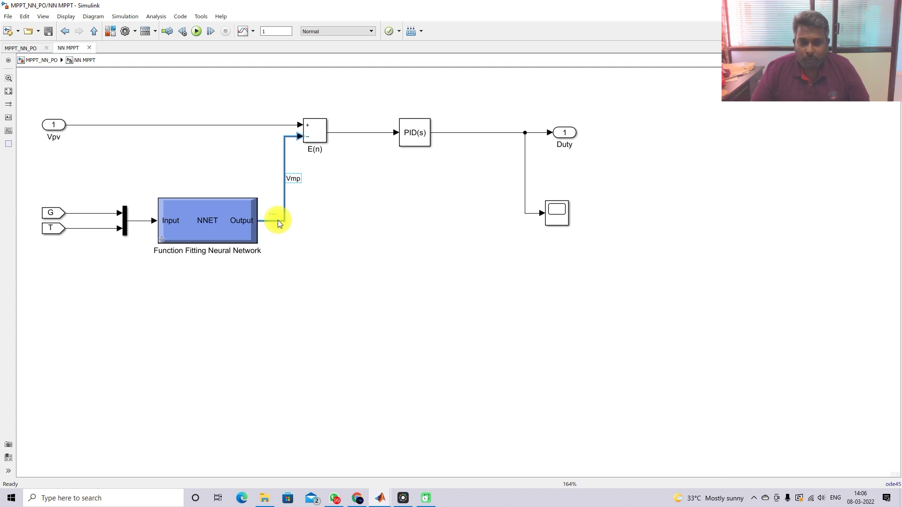
left_click(243, 125)
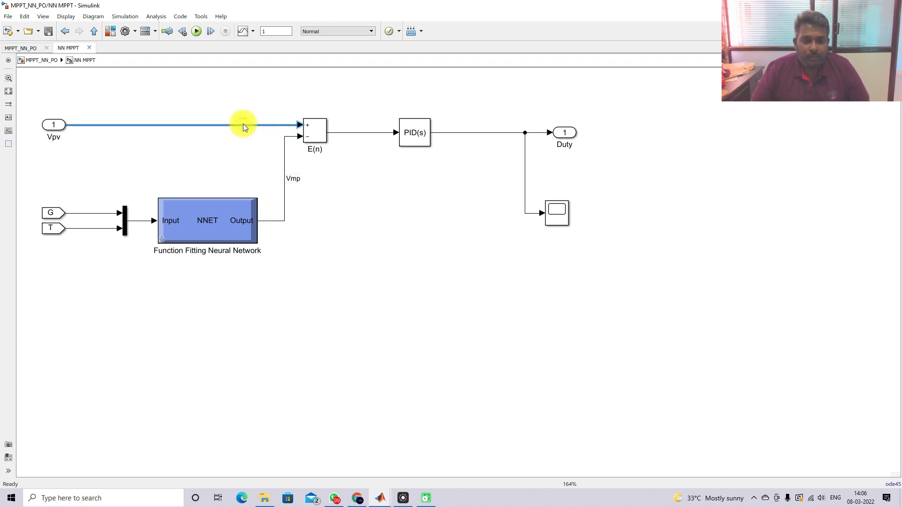
left_click(363, 133)
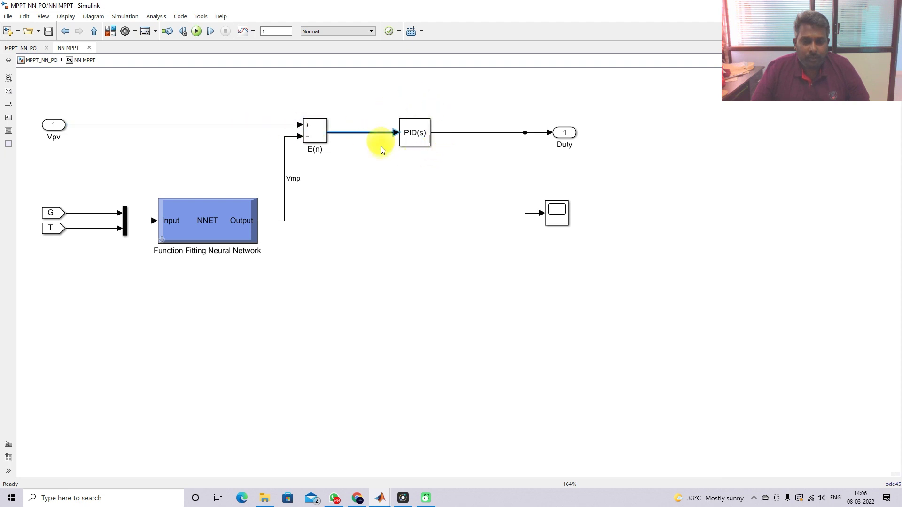
left_click(418, 141)
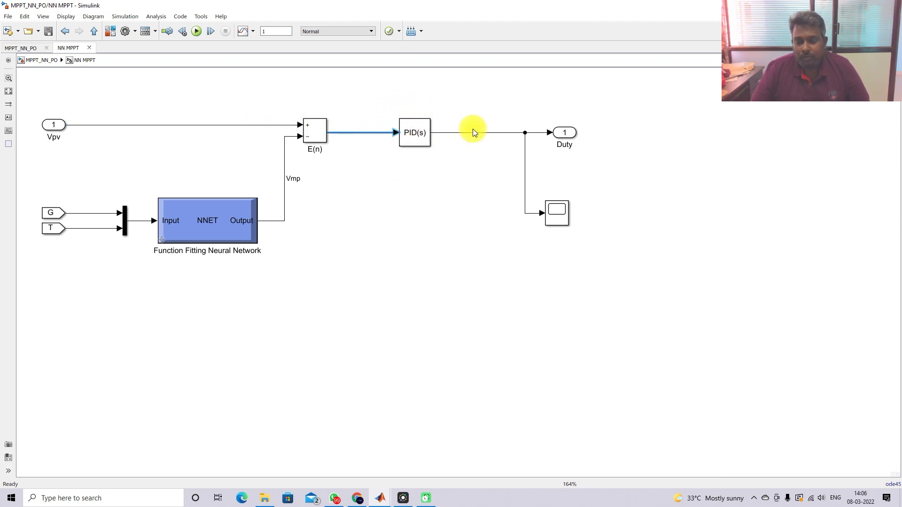
left_click(96, 32)
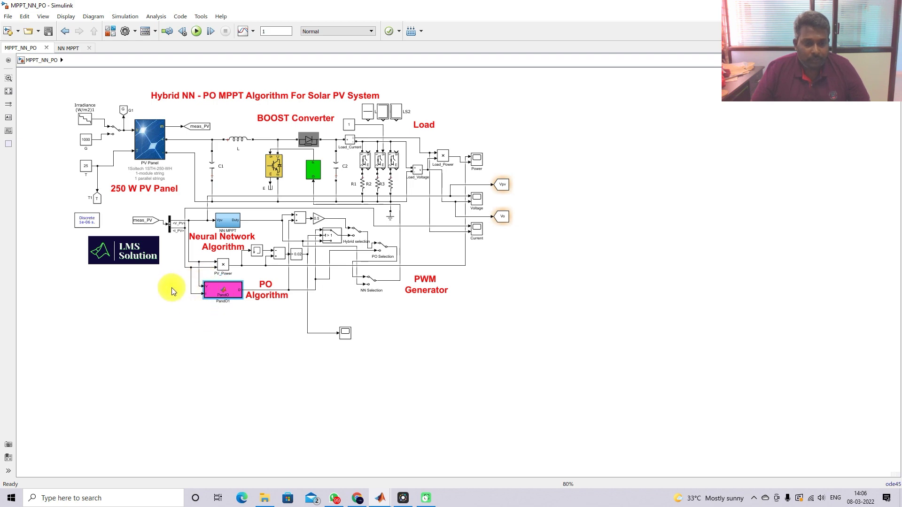
Check the voltage and current inputs of the PandO1 block and open its MATLAB function code
scroll(171, 287, "up", 3)
scroll(252, 281, "down", 1)
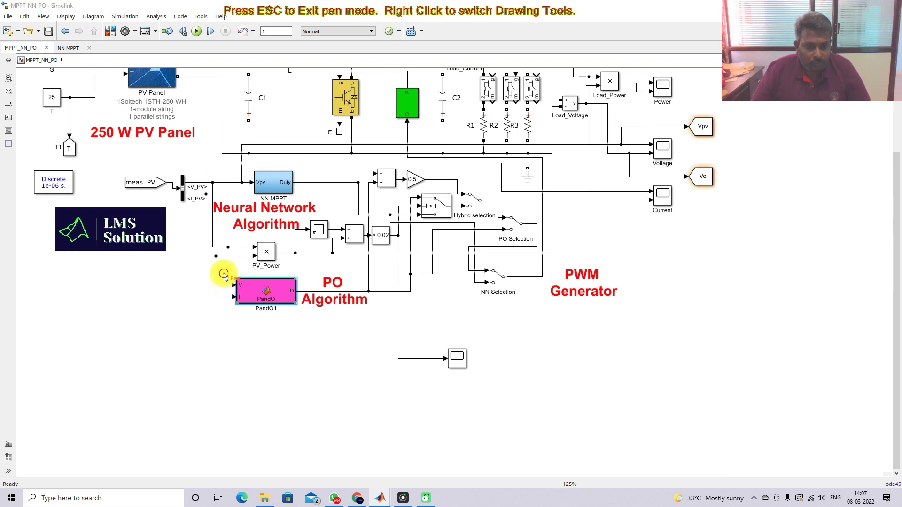
mouse_move(225, 273)
left_mouse_down()
mouse_move(225, 298)
mouse_move(235, 297)
left_mouse_up()
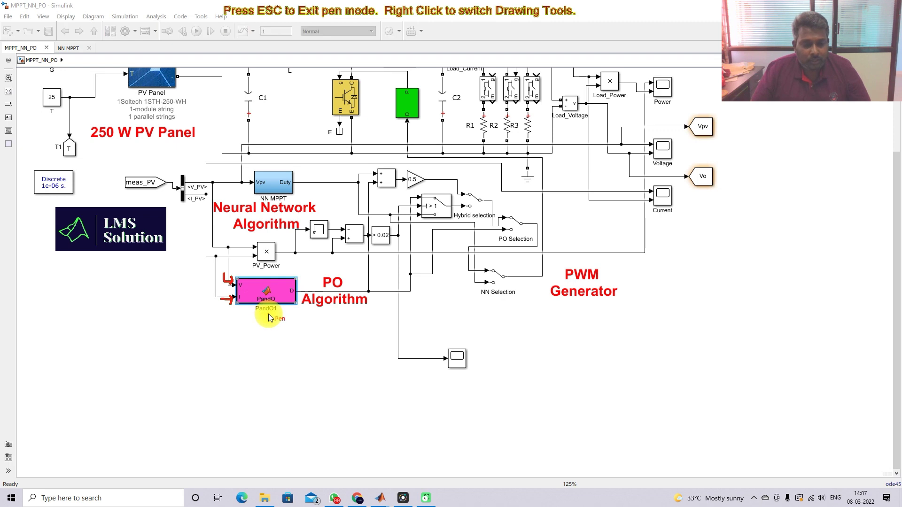
key("Escape")
double_click(269, 302)
scroll(254, 277, "down", 1)
Review the P&O code's dV and dP calculations and its duty-cycle rules for dP < 0, and return to the Simulink model
double_click(220, 256)
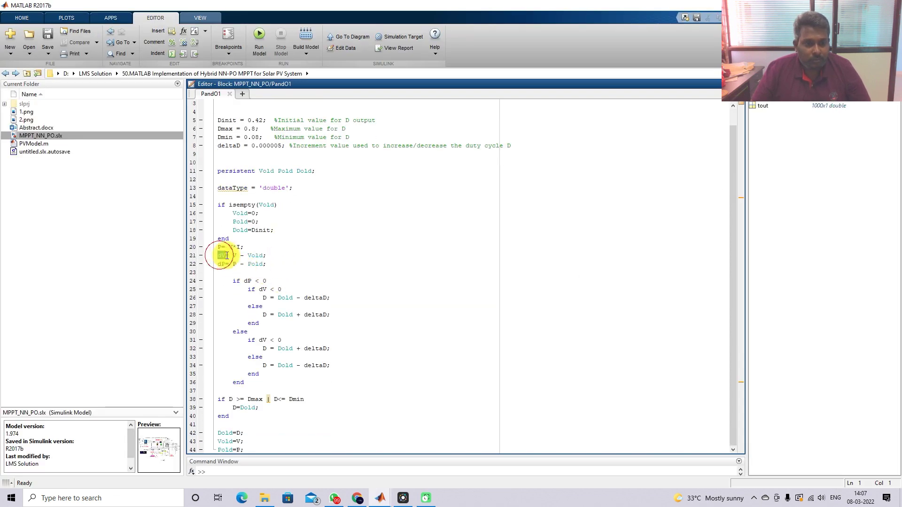
left_click_drag(218, 265, 228, 264)
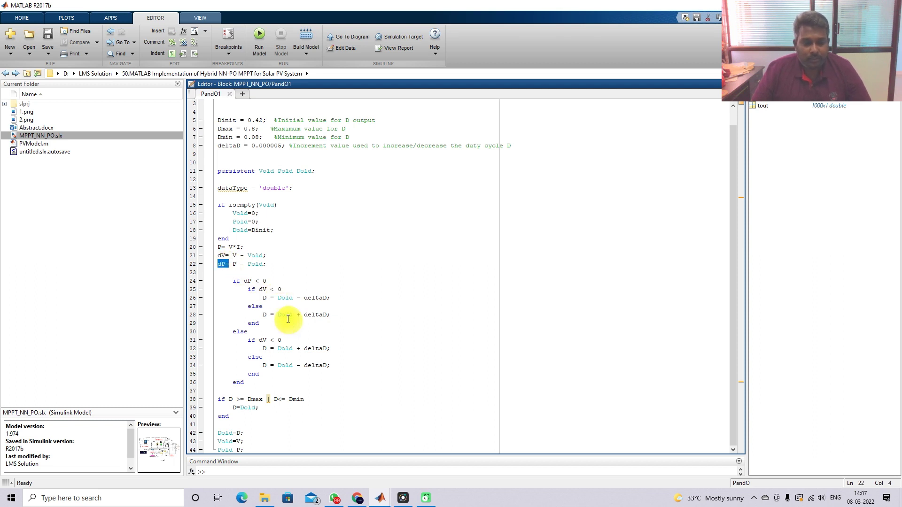
left_click_drag(244, 281, 268, 282)
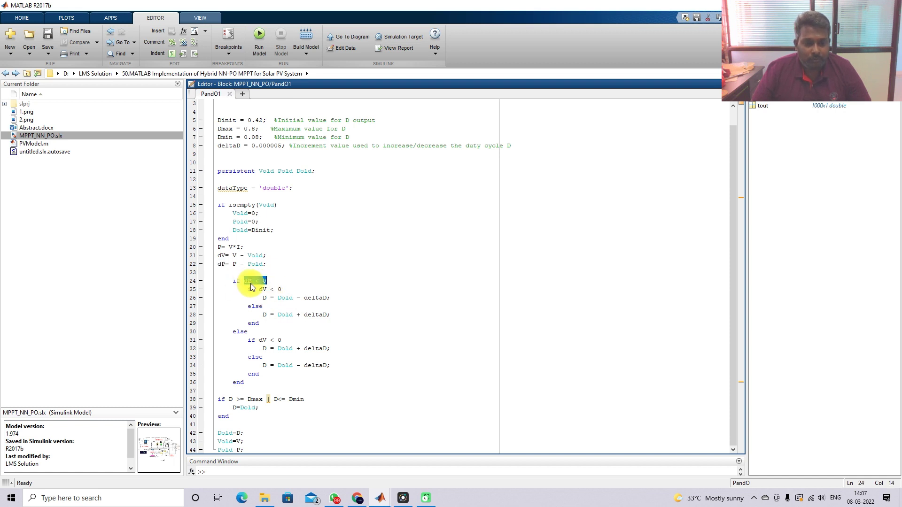
left_click_drag(259, 289, 271, 289)
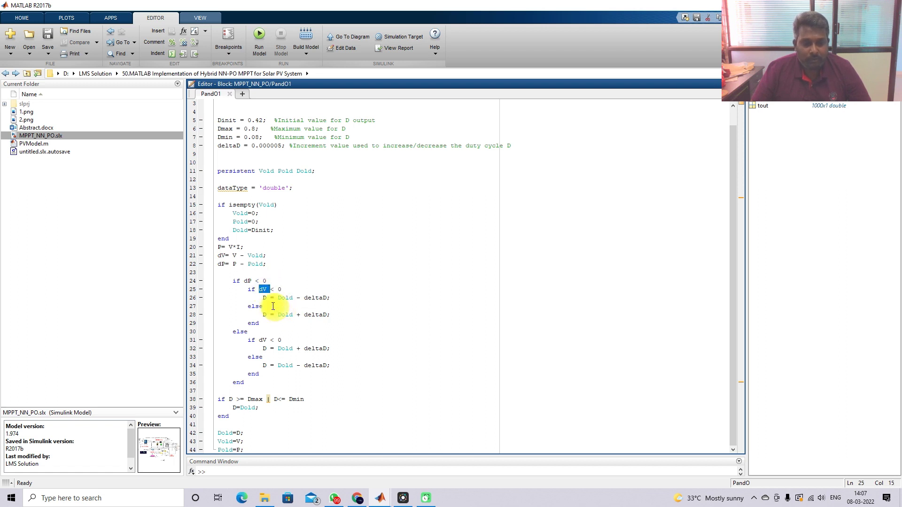
left_click_drag(264, 301, 331, 298)
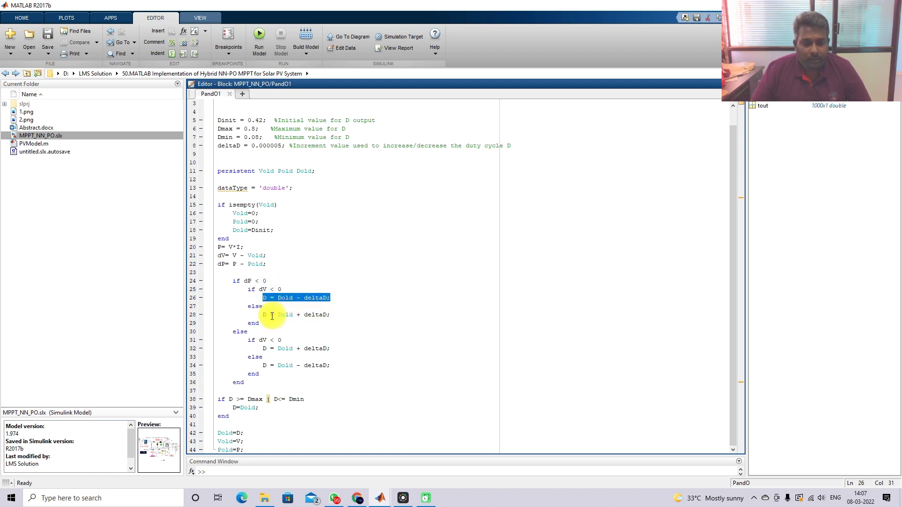
left_click(337, 317)
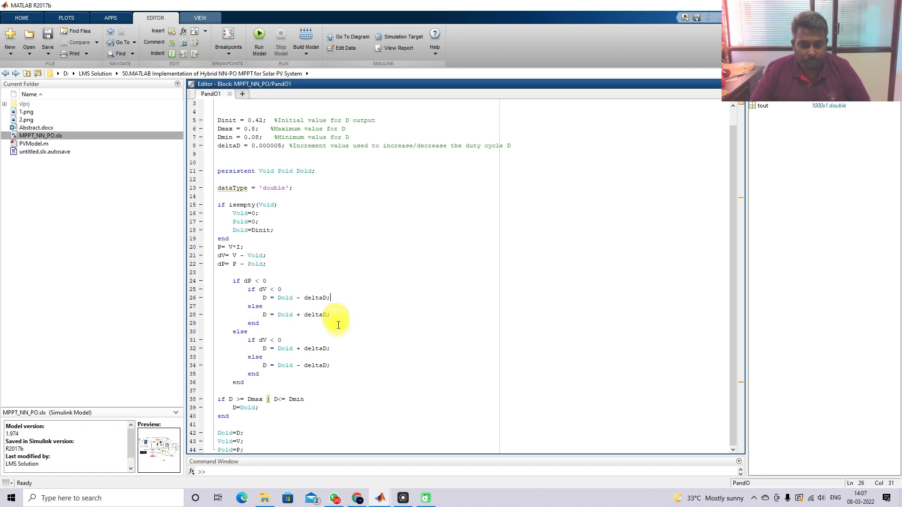
mouse_move(380, 497)
left_click(283, 461)
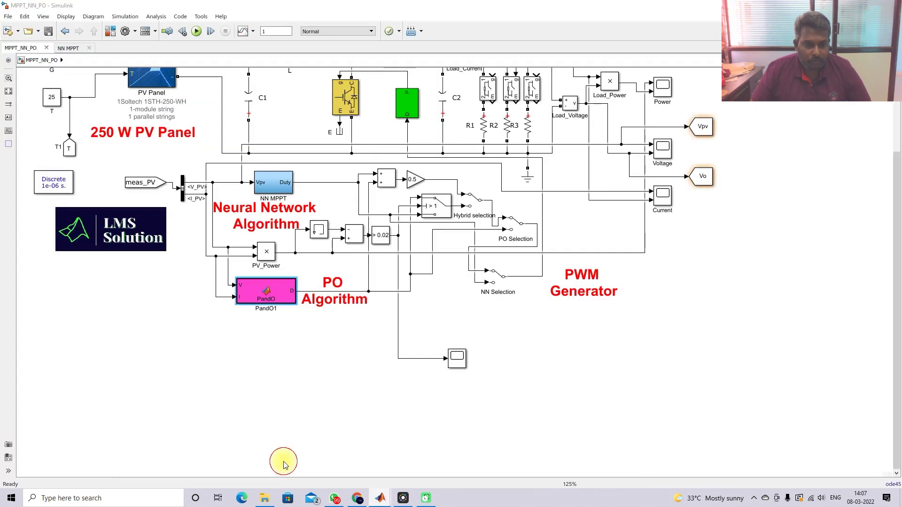
Trace the duty outputs of the NN MPPT and PandO1 blocks into the Add1 block and the 0.5 gain
left_click(269, 294)
left_click(278, 184)
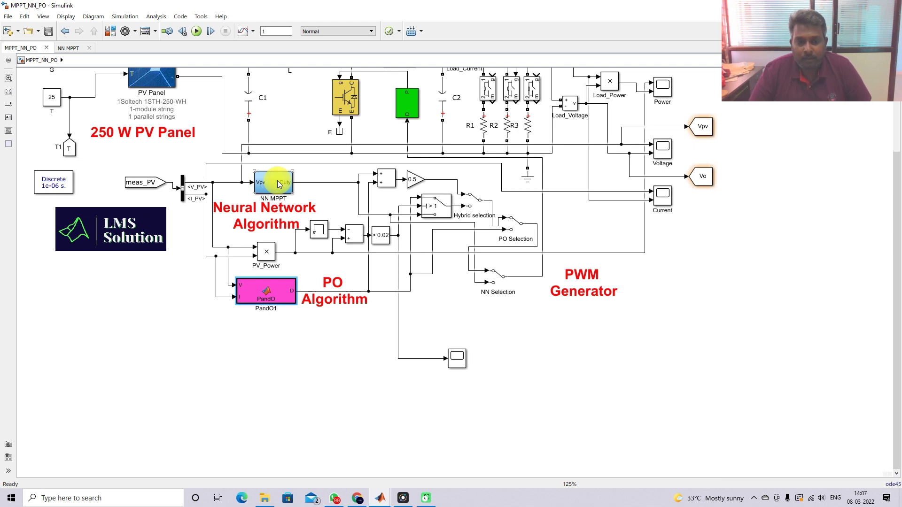
left_click(384, 186)
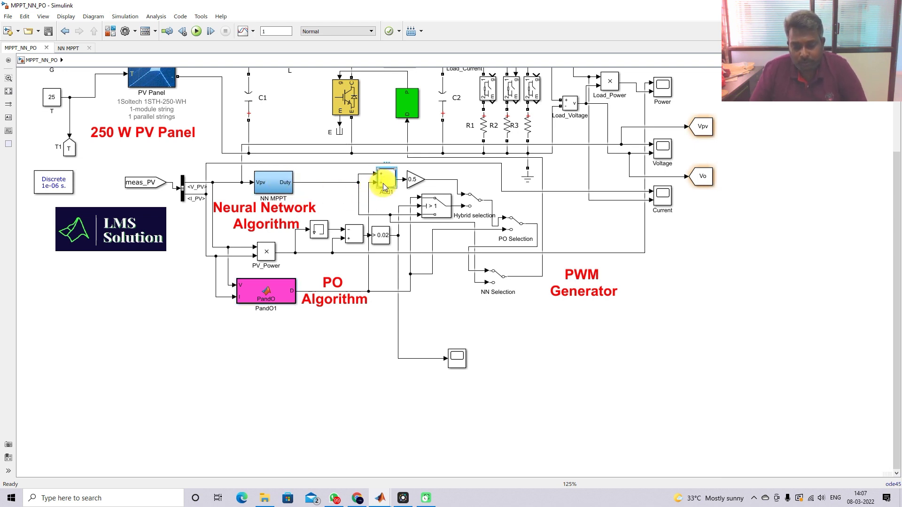
key("ctrl+alt+p")
left_click_drag(323, 177, 355, 185)
left_click_drag(299, 283, 331, 284)
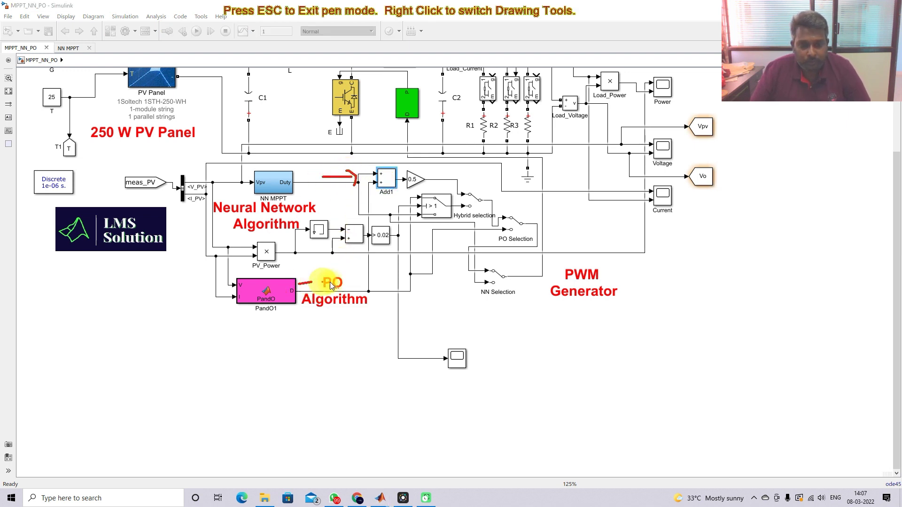
left_click_drag(382, 219, 382, 188)
left_click(373, 168)
left_click_drag(404, 181, 378, 164)
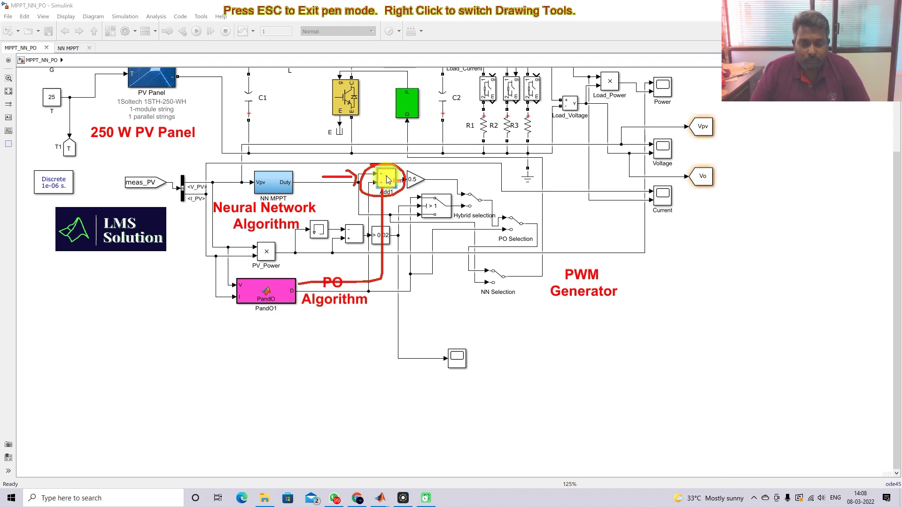
mouse_move(408, 197)
left_mouse_down()
mouse_move(430, 181)
mouse_move(415, 169)
mouse_move(404, 172)
mouse_move(409, 191)
left_mouse_up()
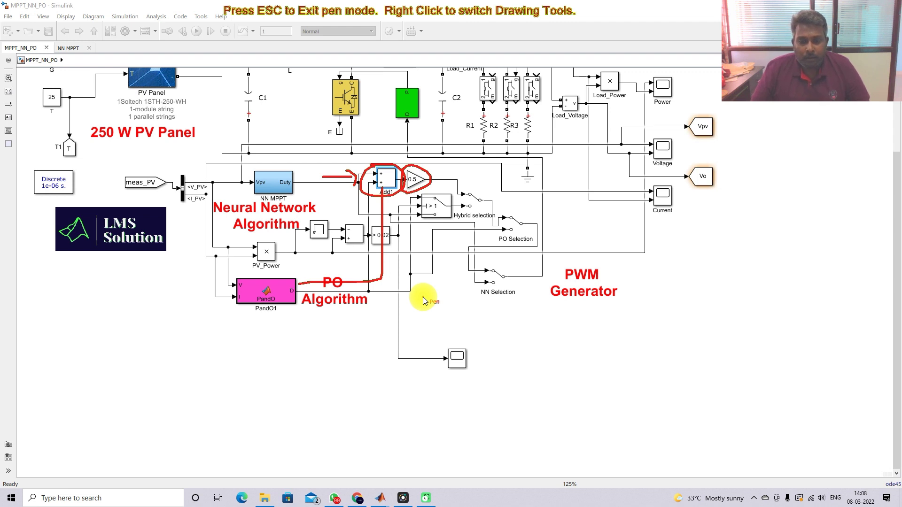
key("Escape")
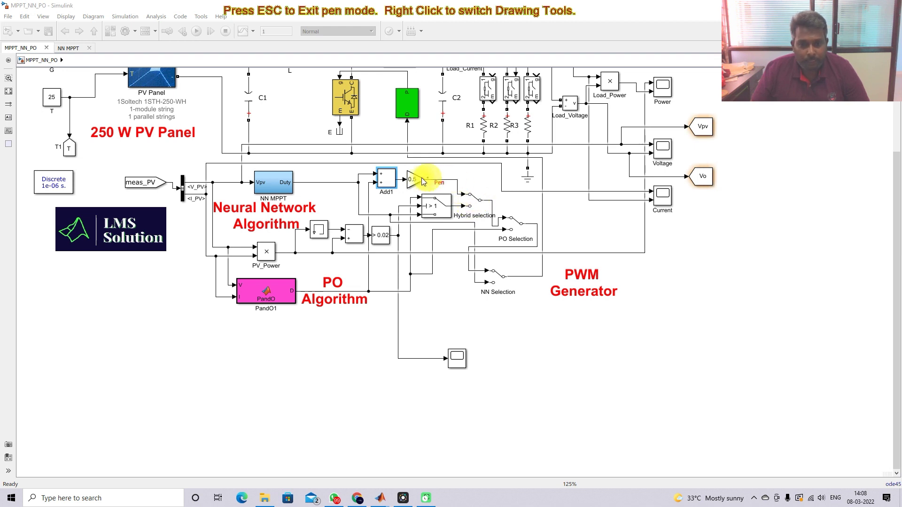
Trace the 0.5 gain output through the Hybrid, PO and NN selection switches to the green PWM generator block
mouse_move(424, 175)
left_mouse_down()
mouse_move(456, 176)
mouse_move(475, 212)
left_mouse_up()
key("Escape")
left_click(473, 202)
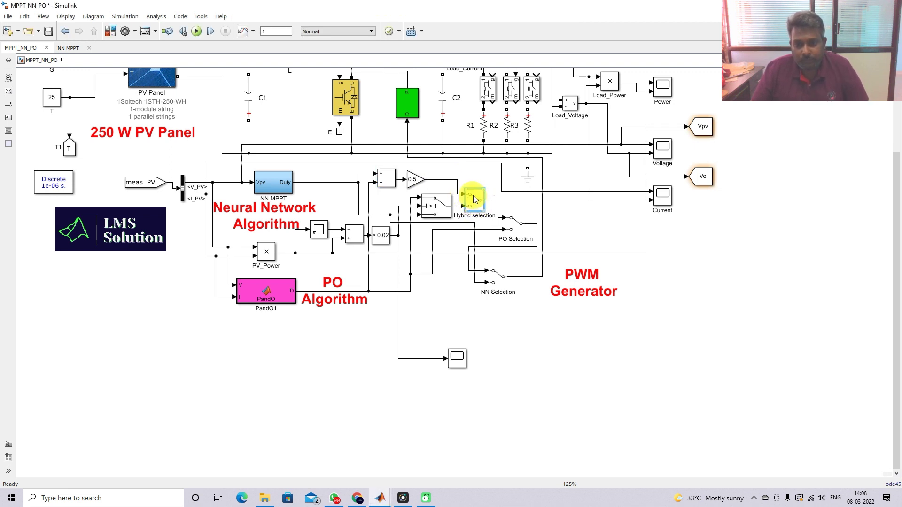
left_click(518, 229)
left_click(498, 280)
double_click(497, 279)
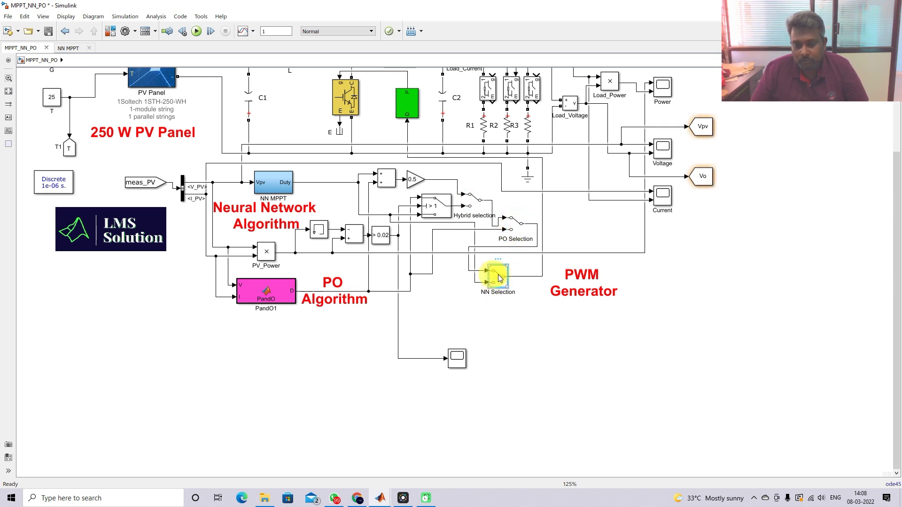
key("F9")
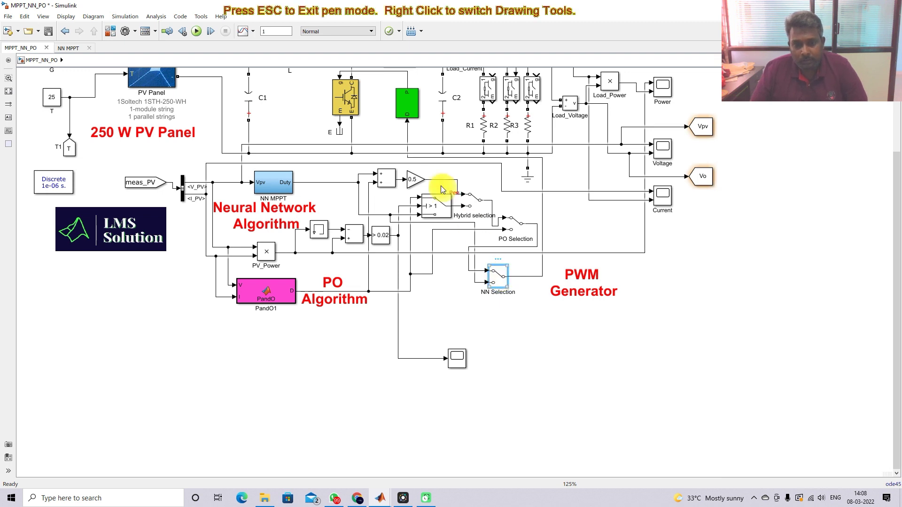
mouse_move(429, 178)
left_mouse_down()
mouse_move(450, 175)
mouse_move(509, 216)
mouse_move(493, 267)
mouse_move(527, 274)
mouse_move(540, 173)
mouse_move(522, 155)
mouse_move(467, 158)
mouse_move(412, 120)
left_mouse_up()
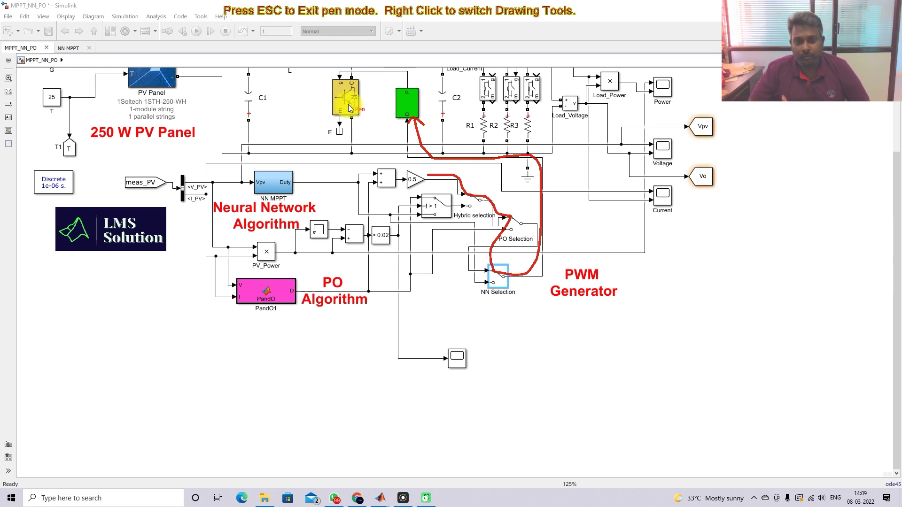
key("Escape")
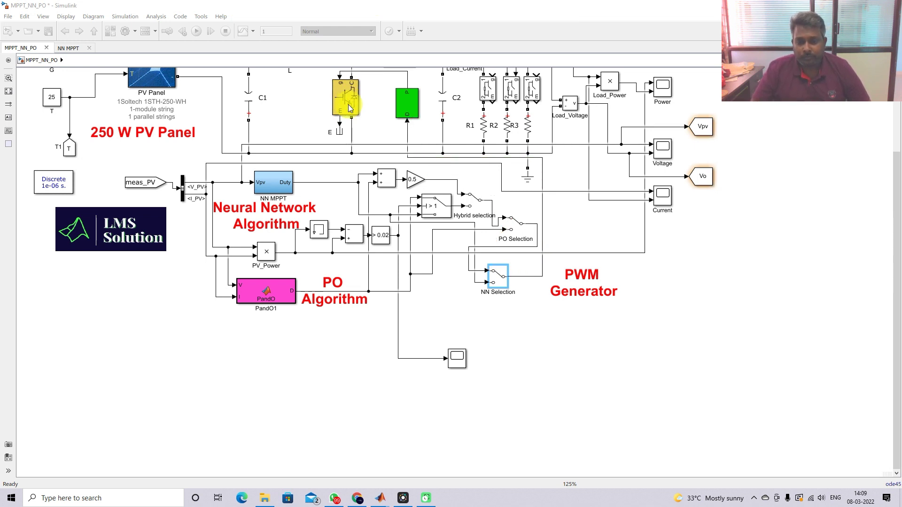
Examine the control path of the > 1 switch block, from PV_Power through the power-difference block to the > 0.02 comparison
key("F9")
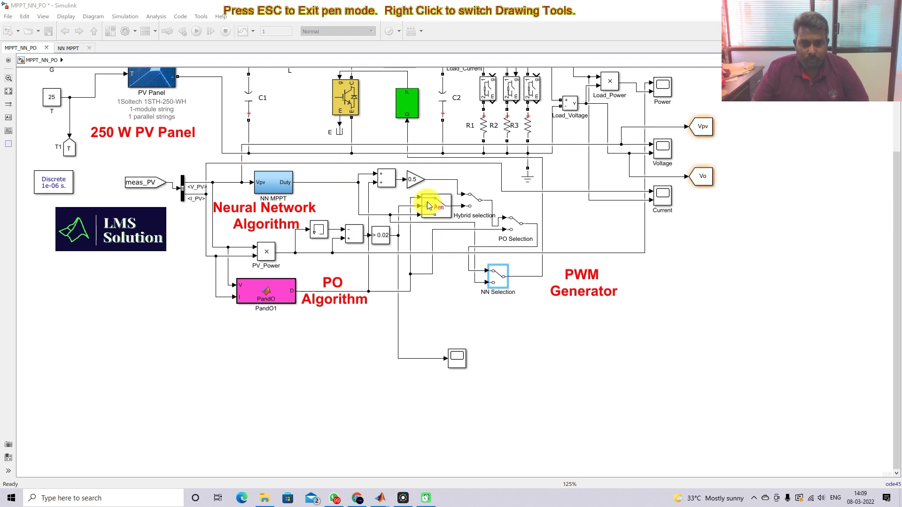
mouse_move(420, 193)
left_mouse_down()
mouse_move(407, 202)
mouse_move(413, 217)
mouse_move(445, 219)
mouse_move(445, 194)
mouse_move(421, 193)
left_mouse_up()
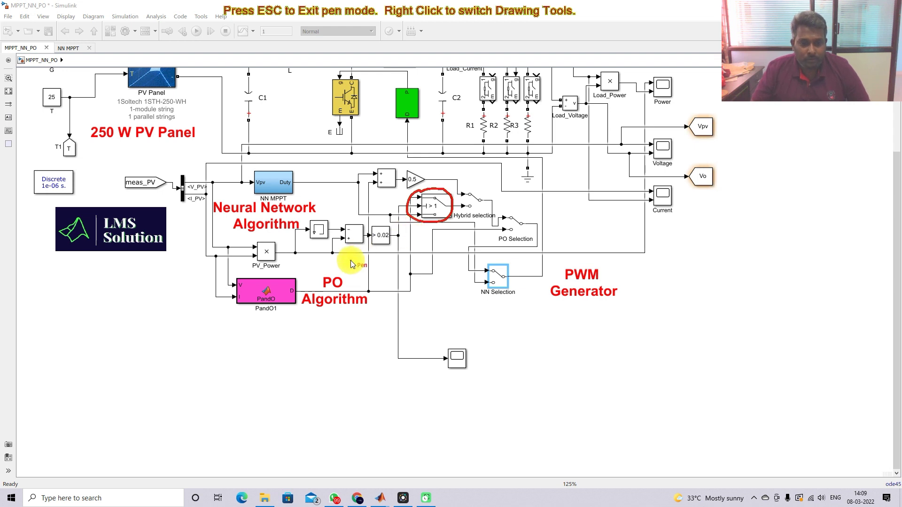
key("Escape")
key("F12")
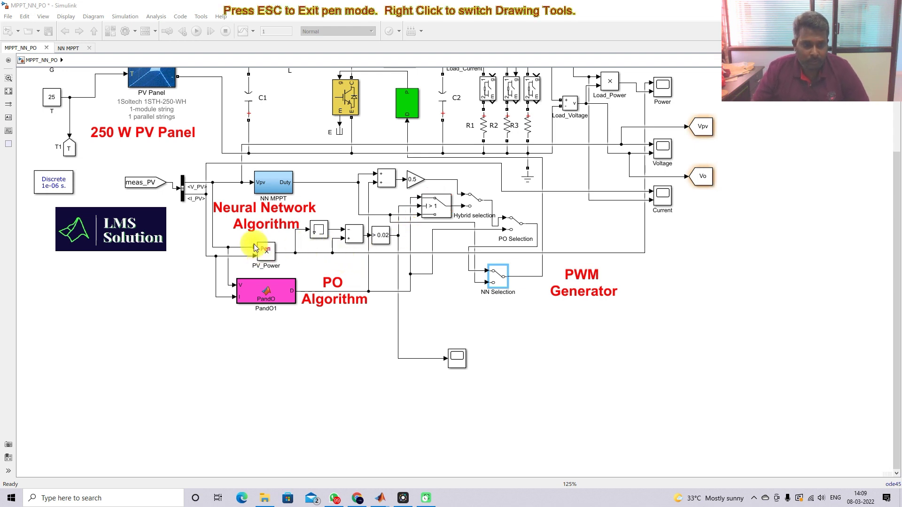
left_click_drag(255, 240, 250, 267)
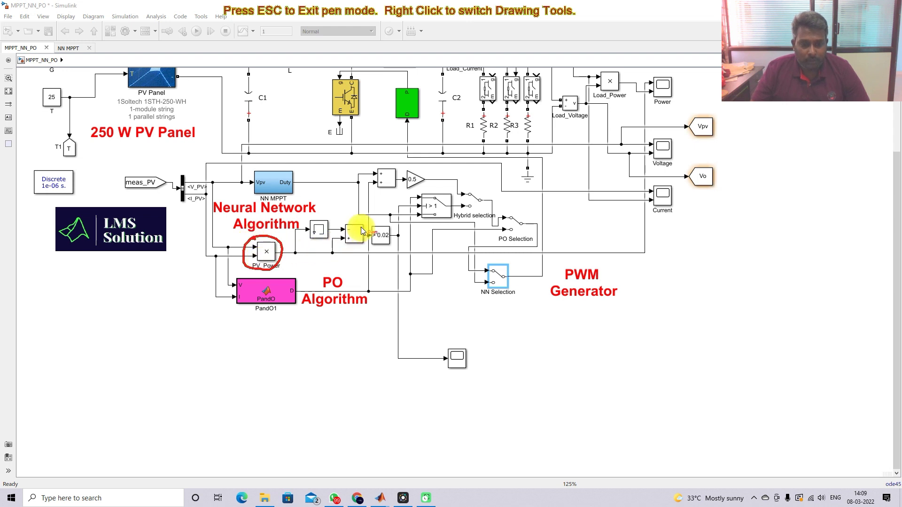
mouse_move(367, 221)
left_mouse_down()
mouse_move(328, 223)
mouse_move(320, 245)
mouse_move(349, 253)
mouse_move(365, 222)
mouse_move(367, 248)
mouse_move(396, 236)
mouse_move(382, 215)
mouse_move(365, 244)
left_mouse_up()
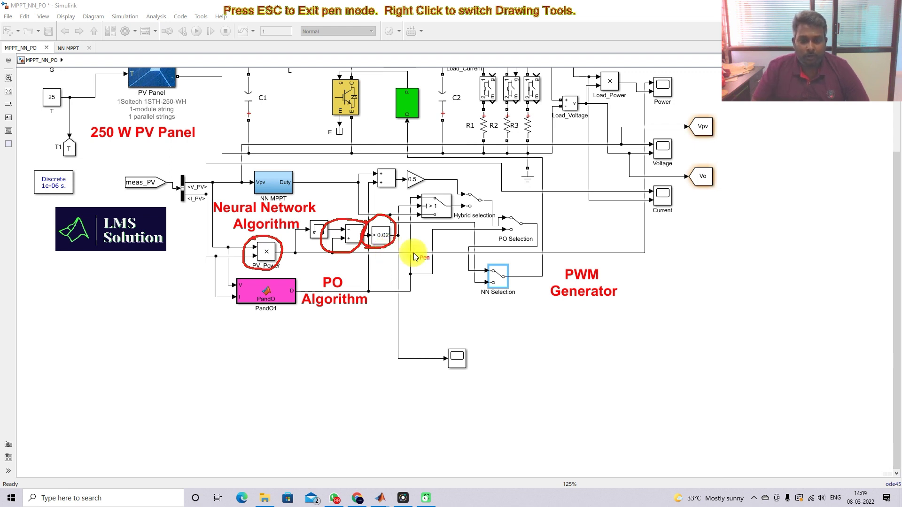
key("e")
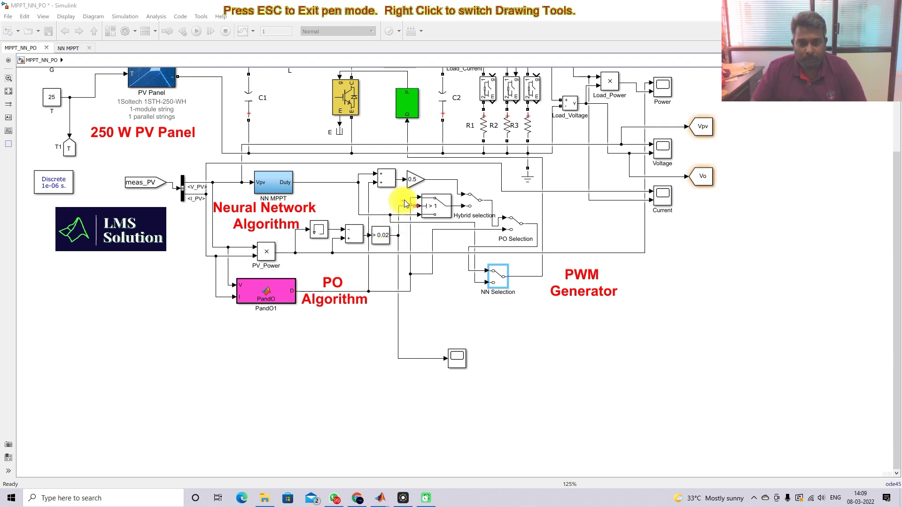
Trace the P&O and neural network duty signals into the inputs of the > 1 switch block
left_click_drag(403, 196, 418, 198)
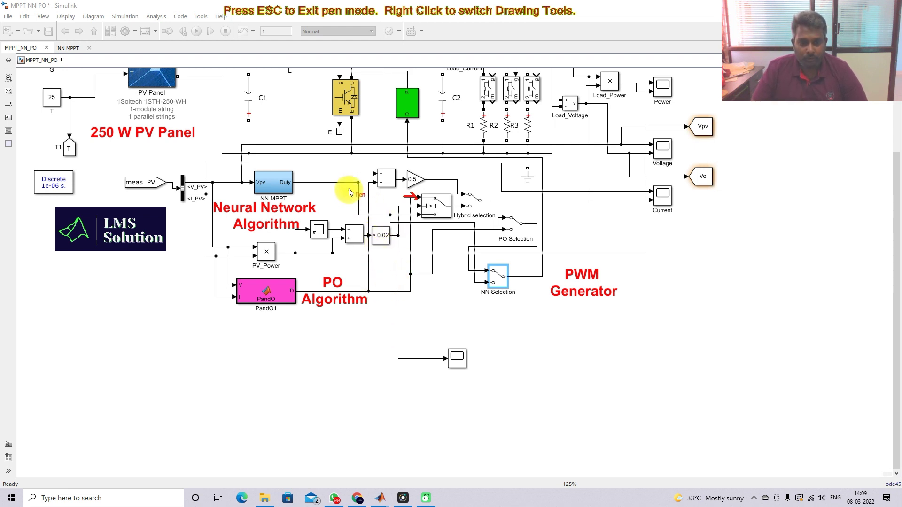
mouse_move(416, 214)
left_mouse_down()
mouse_move(437, 221)
mouse_move(435, 240)
left_mouse_up()
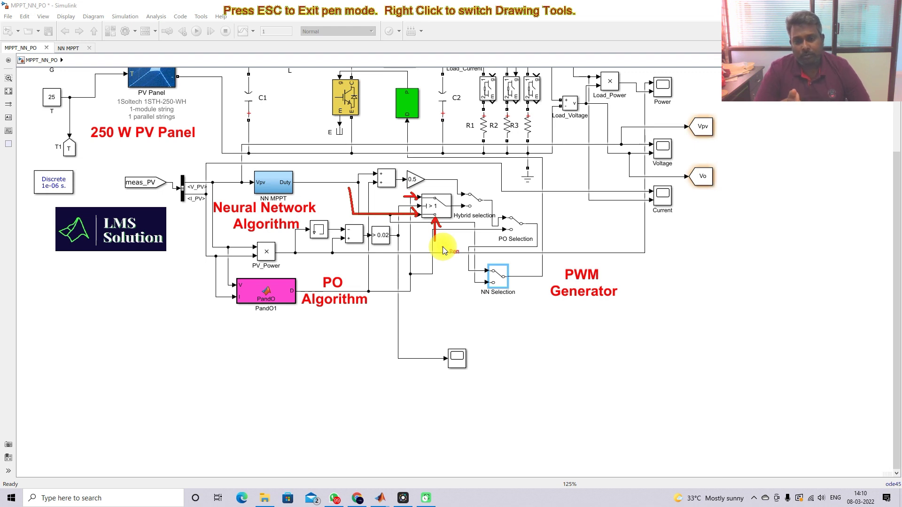
key("Escape")
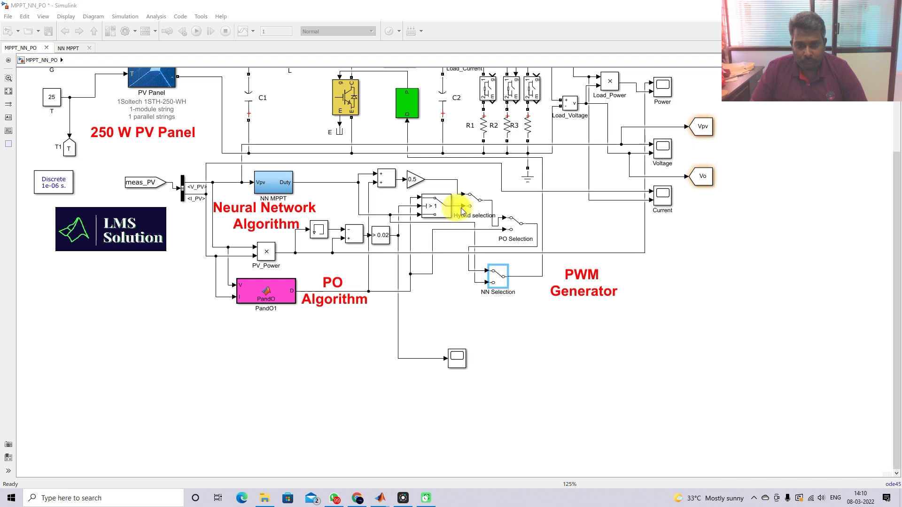
Set the Hybrid selection switch to the > 1 switch block's output and trace that signal to the green PWM generator block
left_click(256, 254)
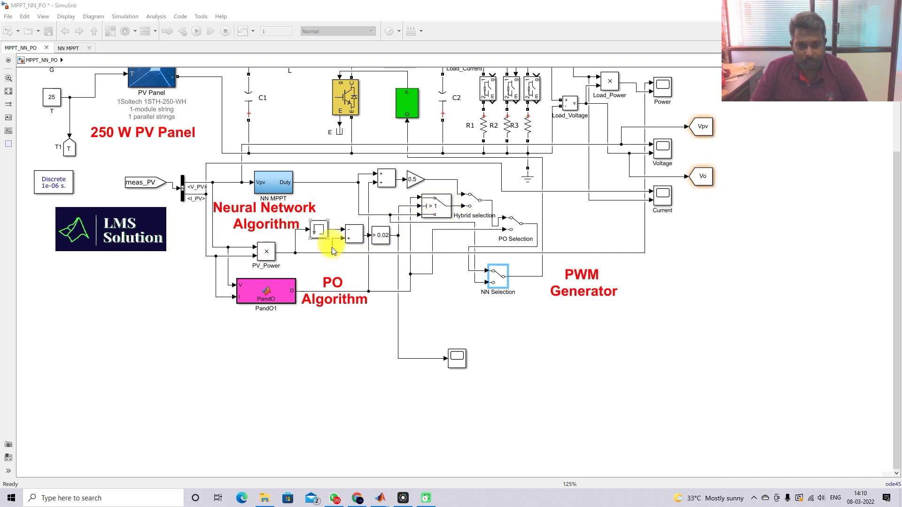
left_click(471, 207)
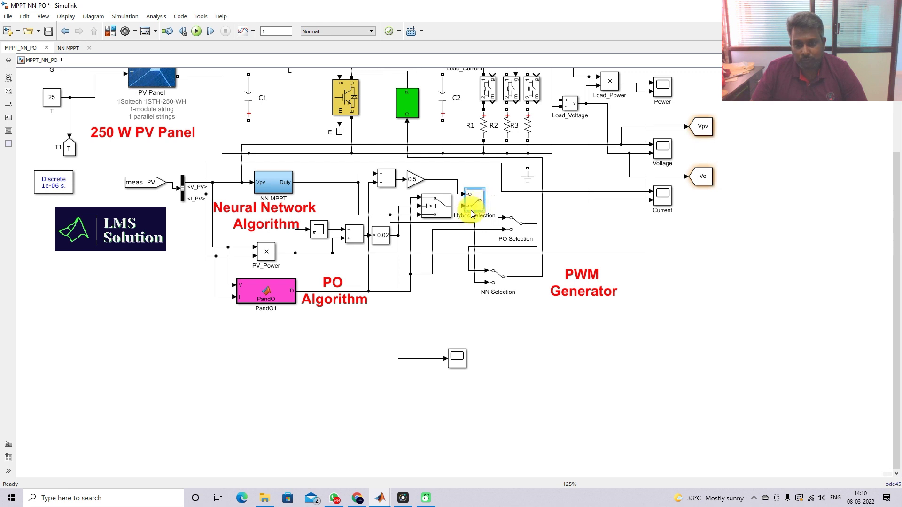
key("F9")
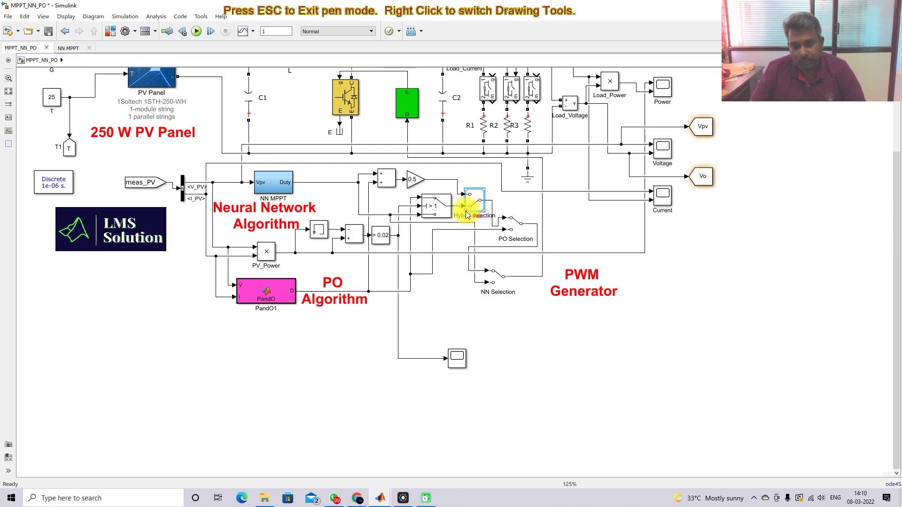
mouse_move(458, 209)
left_mouse_down()
mouse_move(507, 217)
mouse_move(505, 275)
mouse_move(542, 248)
mouse_move(533, 167)
mouse_move(413, 154)
mouse_move(403, 125)
mouse_move(409, 131)
left_mouse_up()
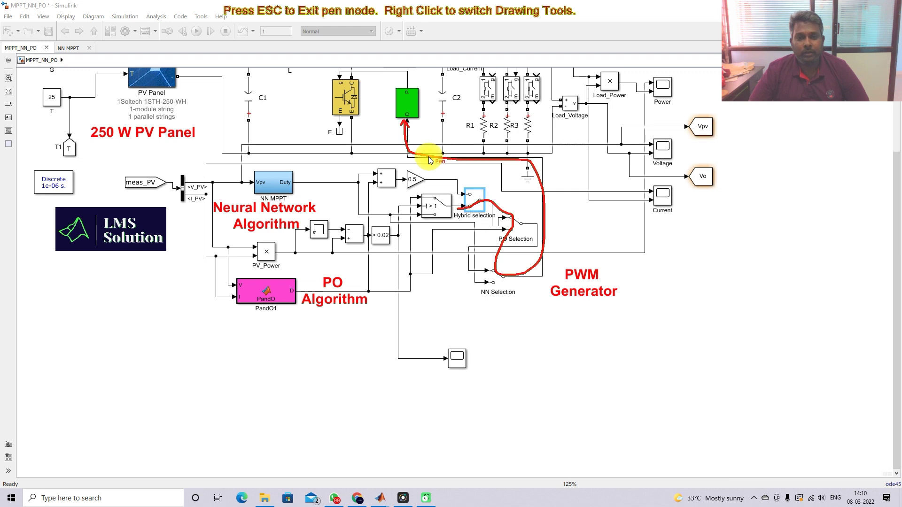
left_click(413, 115)
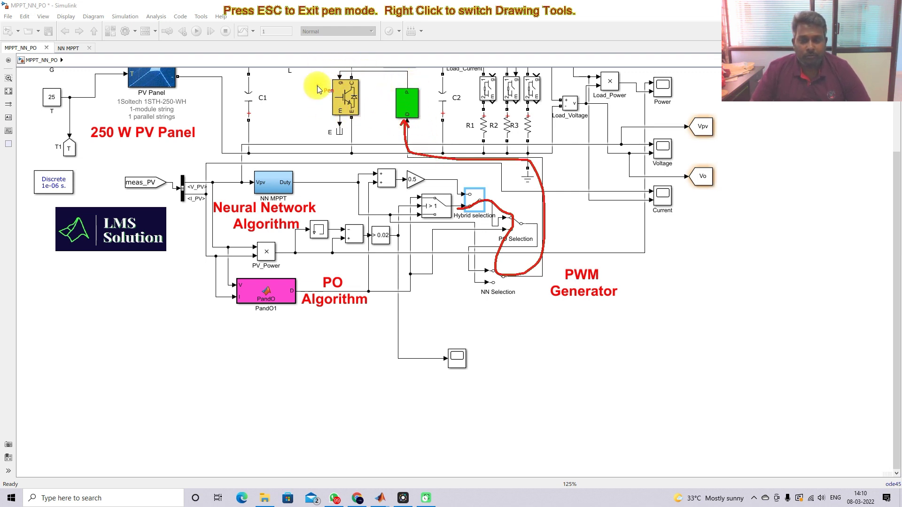
key("Escape")
left_click(442, 209)
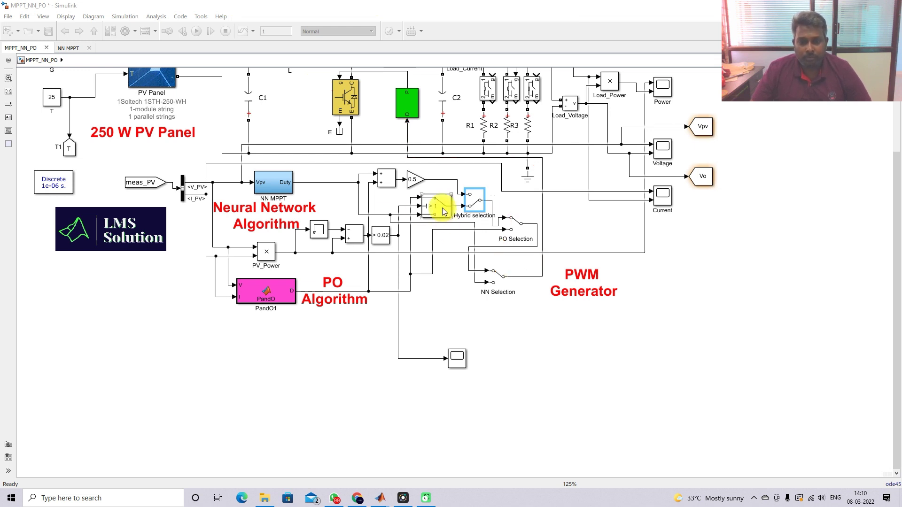
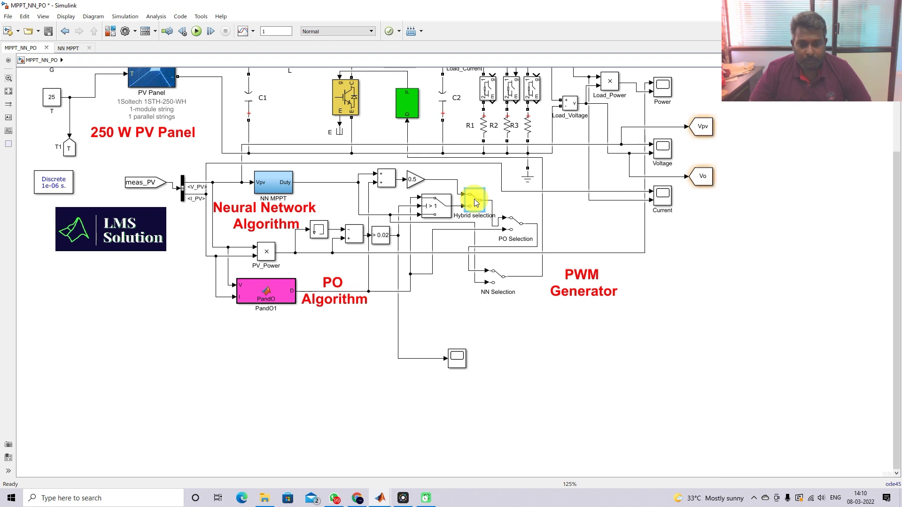
Switch PO Selection to the PandO1 duty output, trace that signal to the green PWM generator block, and restore the switch
left_click(513, 229)
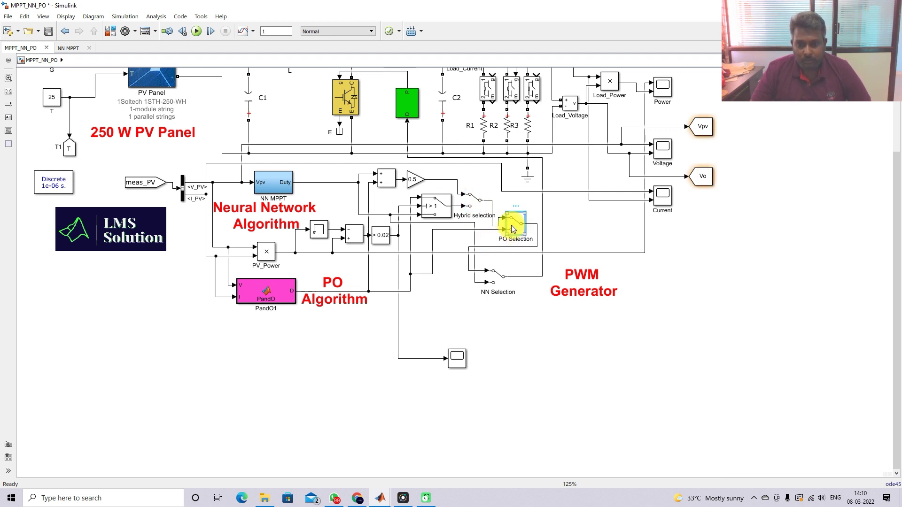
double_click(514, 230)
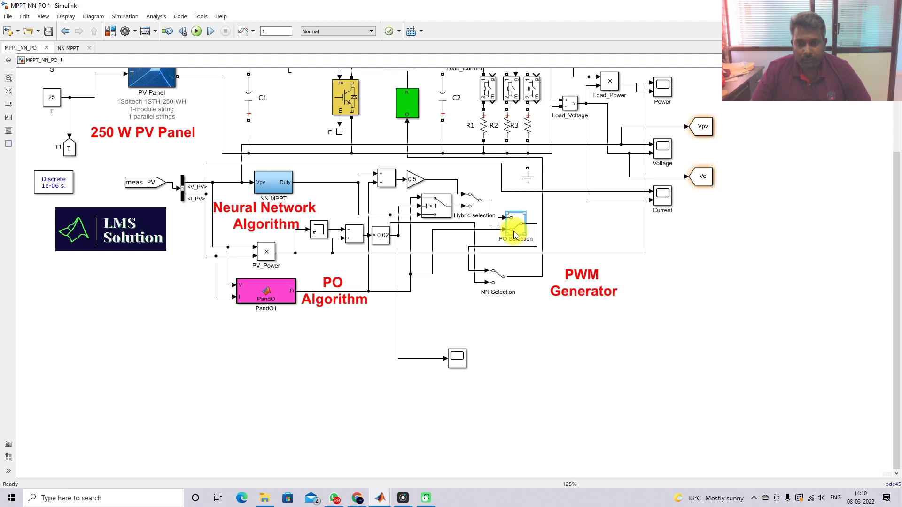
key("F8")
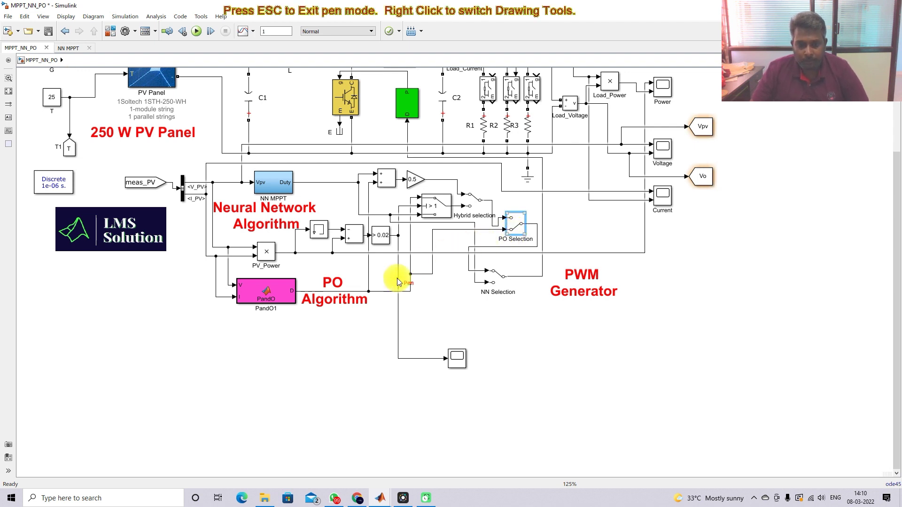
mouse_move(374, 289)
left_mouse_down()
mouse_move(429, 263)
mouse_move(472, 224)
mouse_move(529, 236)
mouse_move(473, 255)
mouse_move(491, 270)
mouse_move(538, 271)
mouse_move(540, 174)
mouse_move(416, 159)
mouse_move(404, 121)
left_mouse_up()
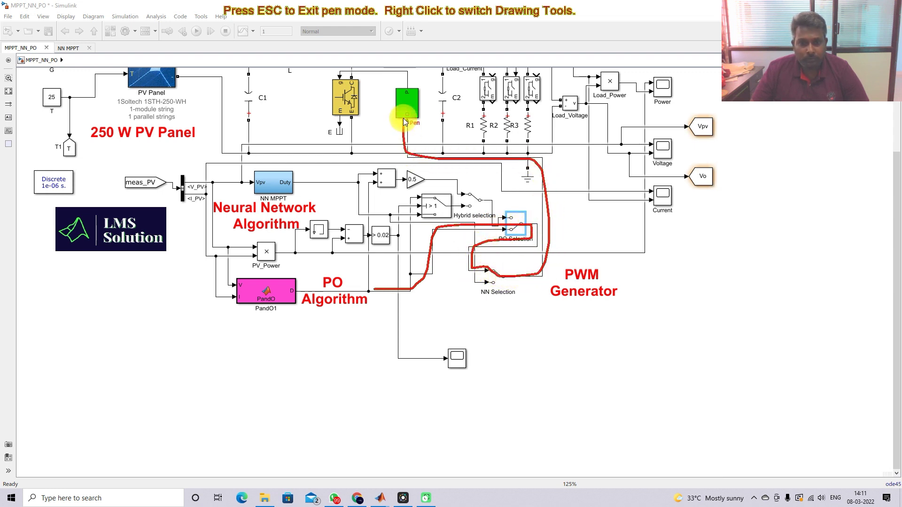
key("Escape")
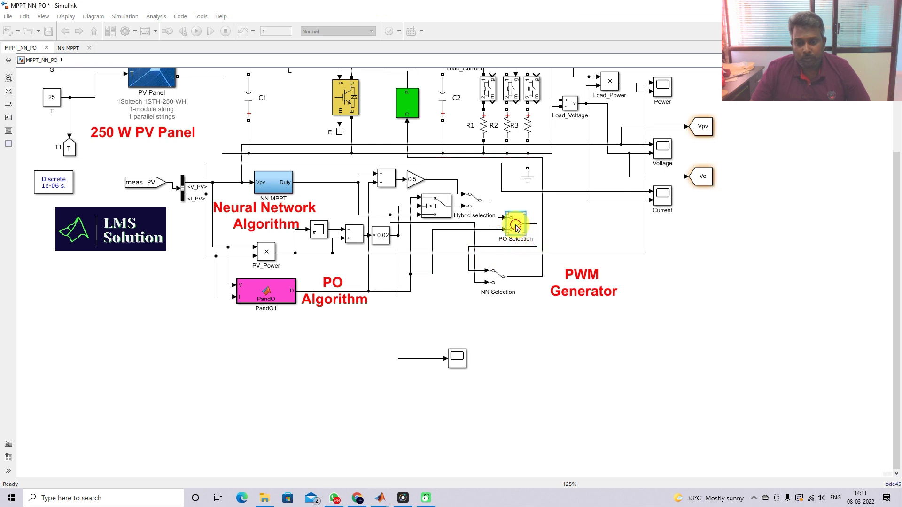
left_click(518, 229)
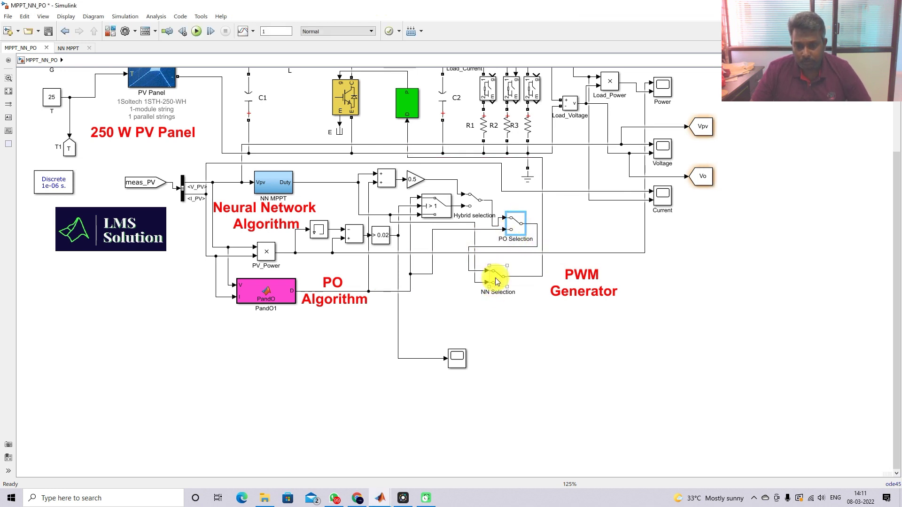
Switch NN Selection to the NN MPPT duty output, trace that signal, and restore the switch
left_click(494, 282)
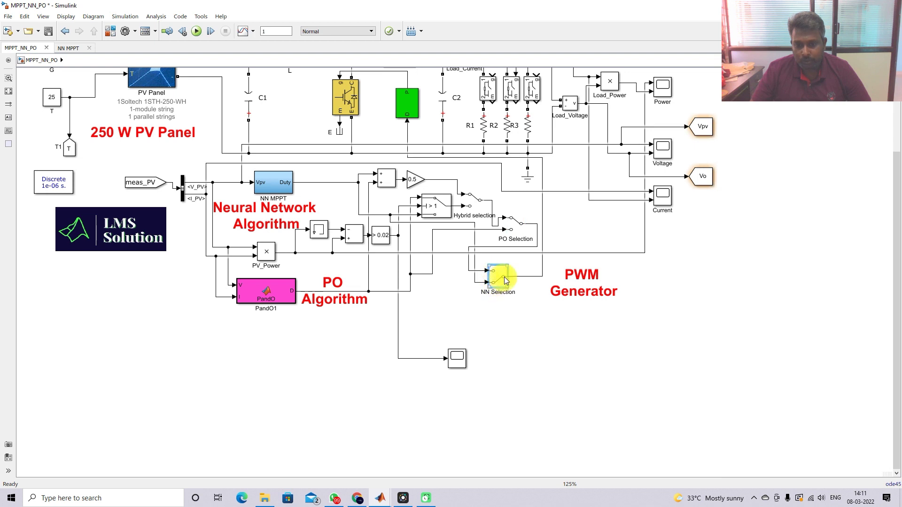
key("F9")
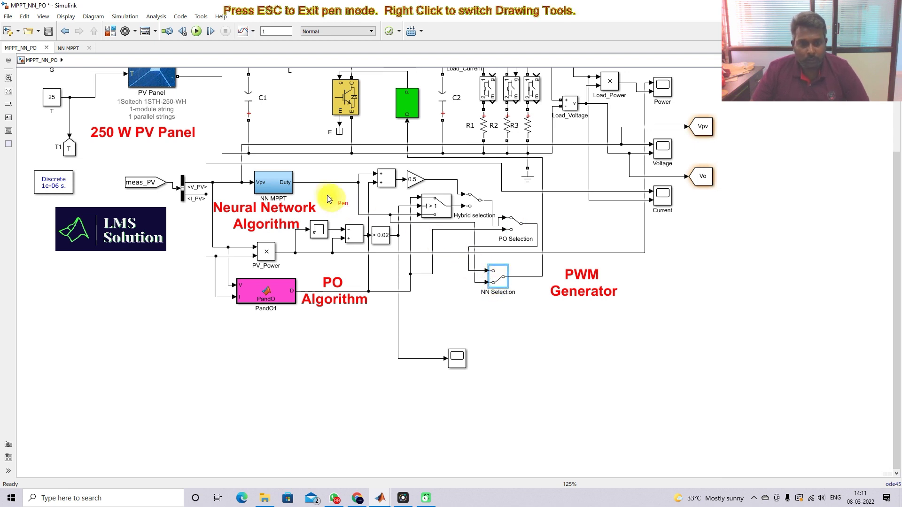
mouse_move(324, 187)
left_mouse_down()
mouse_move(356, 216)
mouse_move(462, 224)
mouse_move(469, 273)
mouse_move(505, 281)
mouse_move(541, 223)
mouse_move(544, 172)
mouse_move(430, 165)
left_mouse_up()
key("Escape")
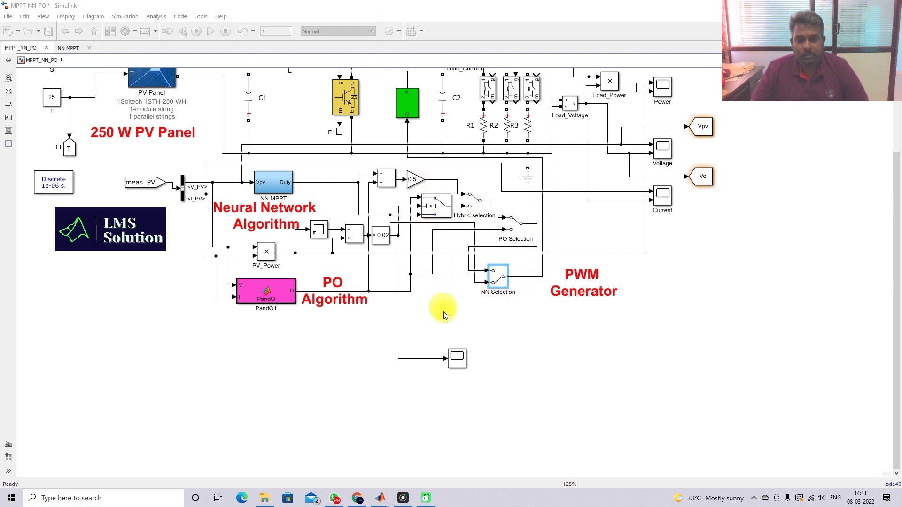
left_click(547, 282)
left_click(544, 280)
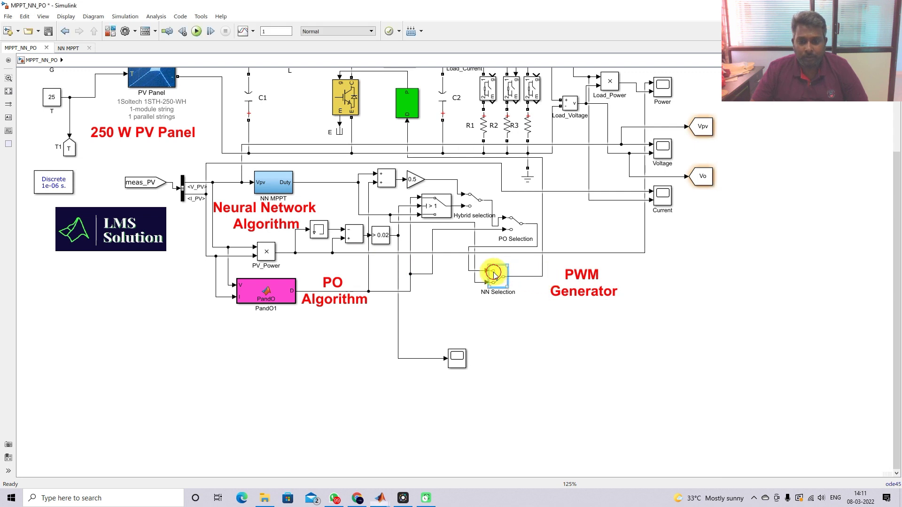
Mark the sum and 0.5 gain path, the > 1 switch block and the Hybrid selection switch with freehand circles
scroll(887, 230, "up", 3)
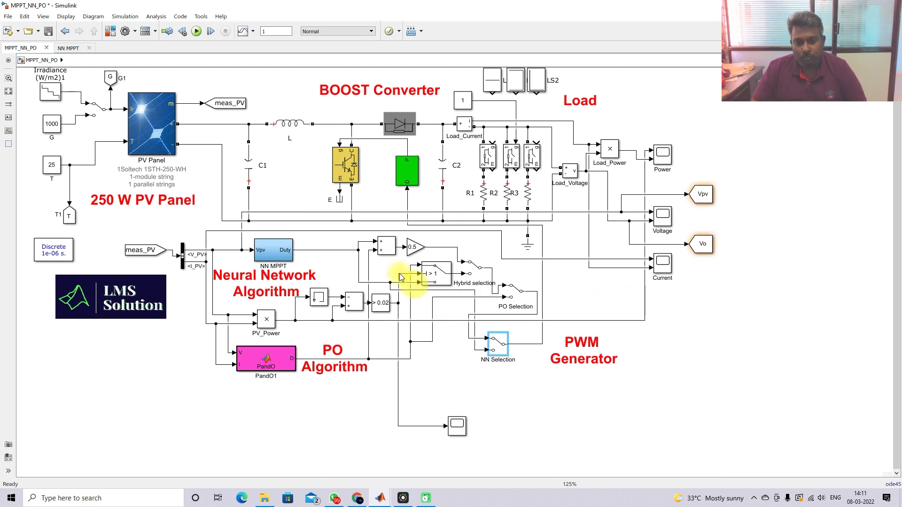
left_click(409, 244)
key("ctrl+2")
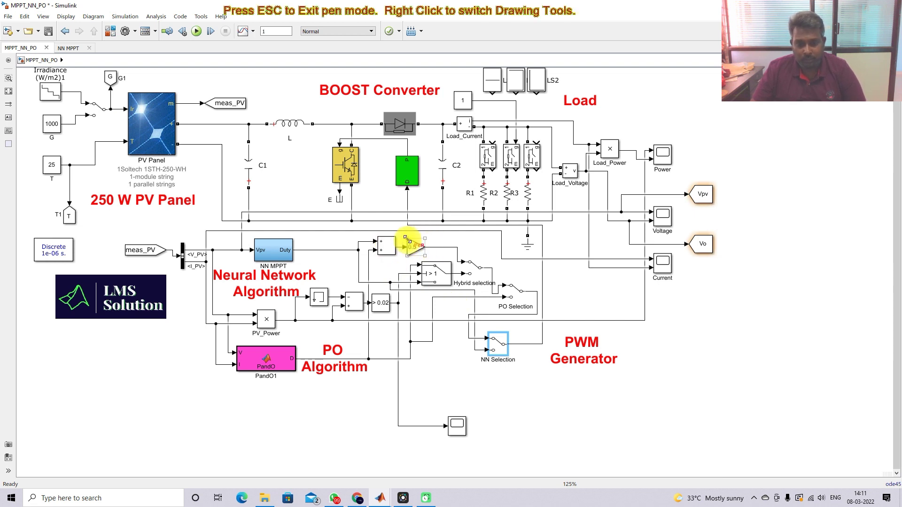
mouse_move(411, 232)
left_mouse_down()
mouse_move(359, 236)
mouse_move(365, 263)
mouse_move(411, 265)
mouse_move(427, 230)
mouse_move(396, 230)
left_mouse_up()
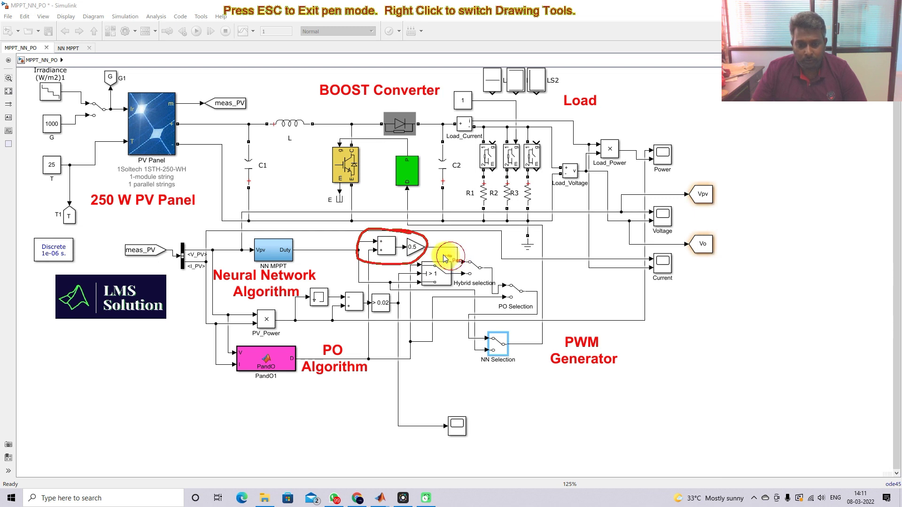
mouse_move(407, 268)
left_mouse_down()
mouse_move(439, 288)
mouse_move(478, 258)
mouse_move(483, 277)
mouse_move(461, 258)
left_mouse_up()
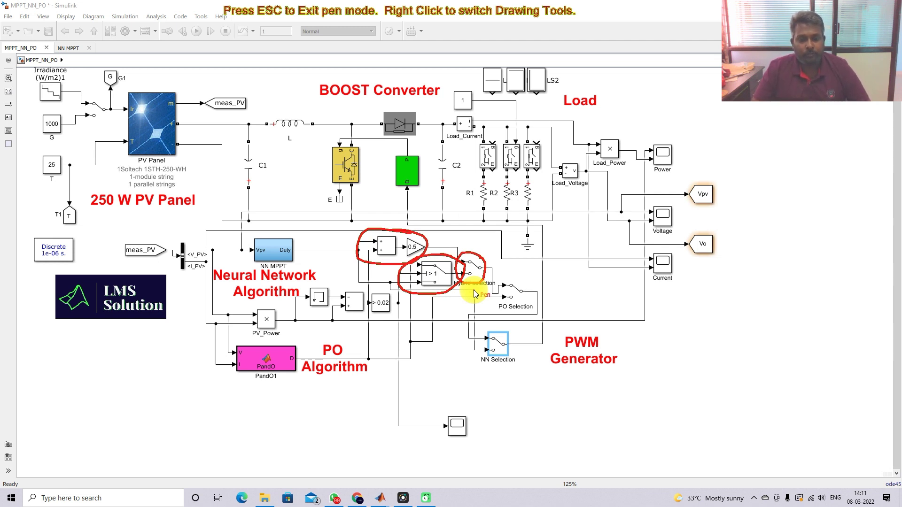
key("Escape")
Point out the Hybrid, PO and NN selection switches in turn to check which path each one passes
left_click(478, 274)
left_click(512, 292)
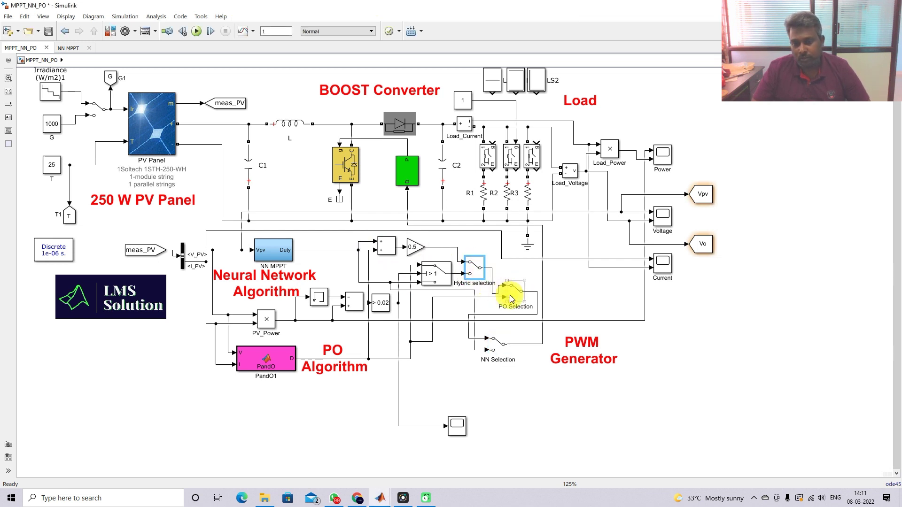
left_click(503, 342)
left_click(494, 346)
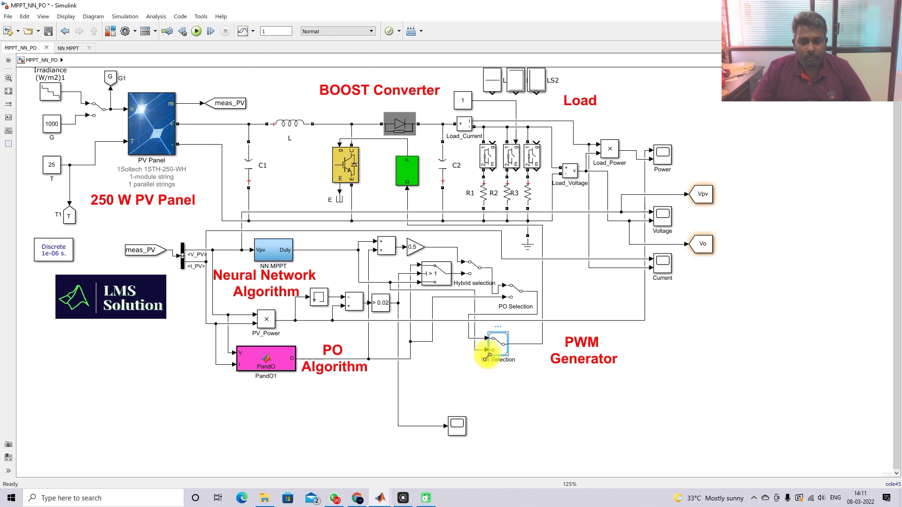
left_click(174, 211)
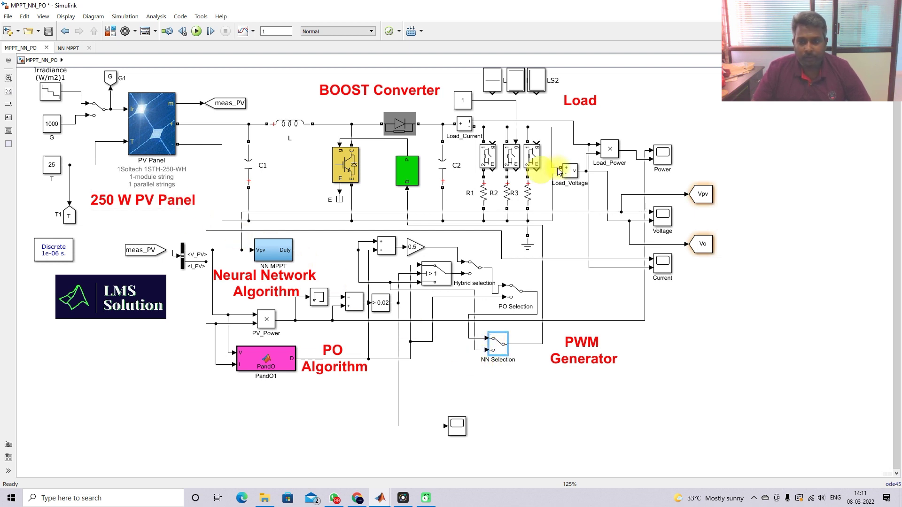
View the Power scope briefly and review the time and amplitude vectors of the Irradiance (W/m2)1 stair generator
double_click(661, 156)
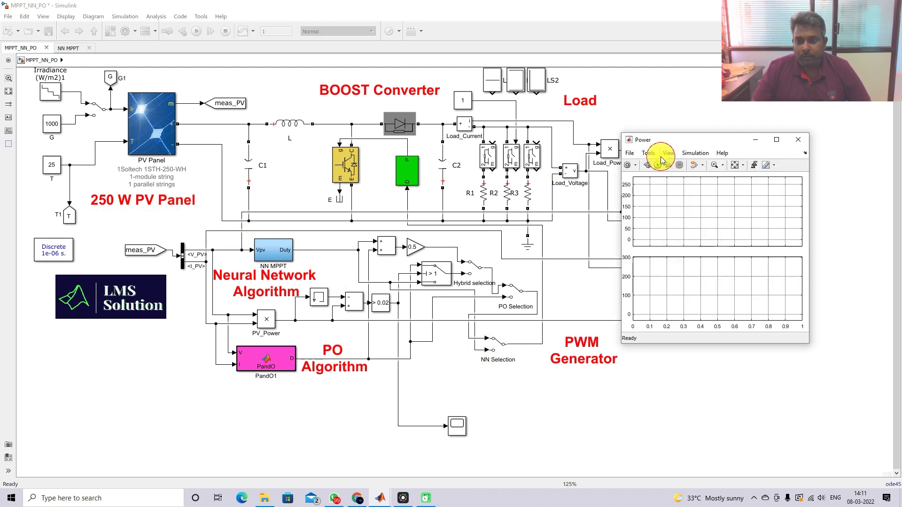
left_click(673, 127)
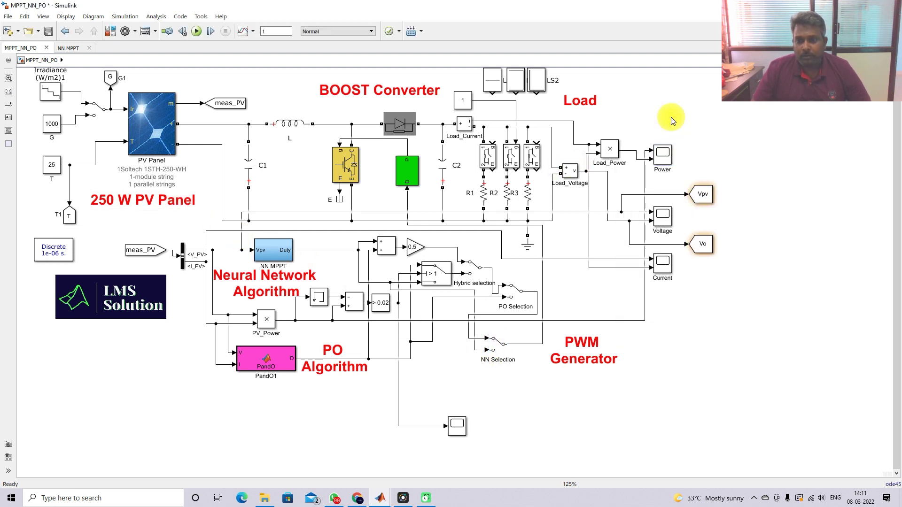
double_click(50, 91)
triple_click(90, 79)
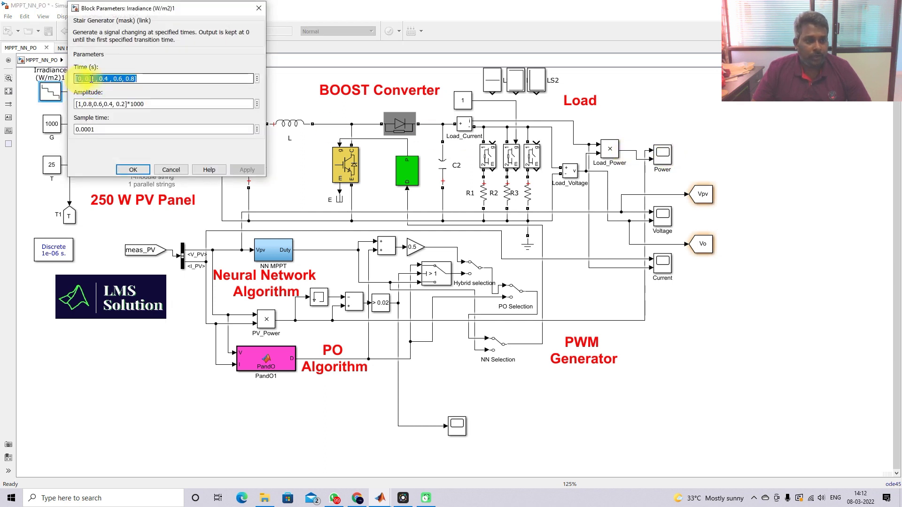
left_click(82, 106)
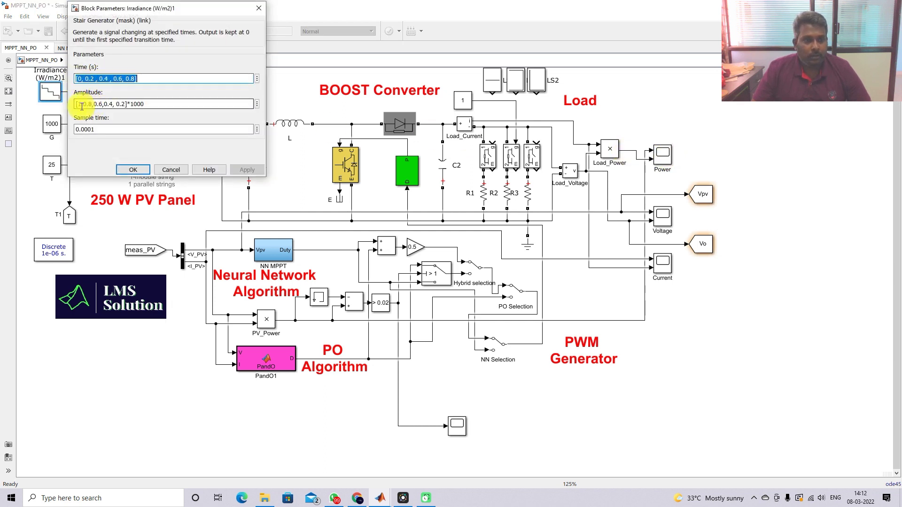
triple_click(82, 106)
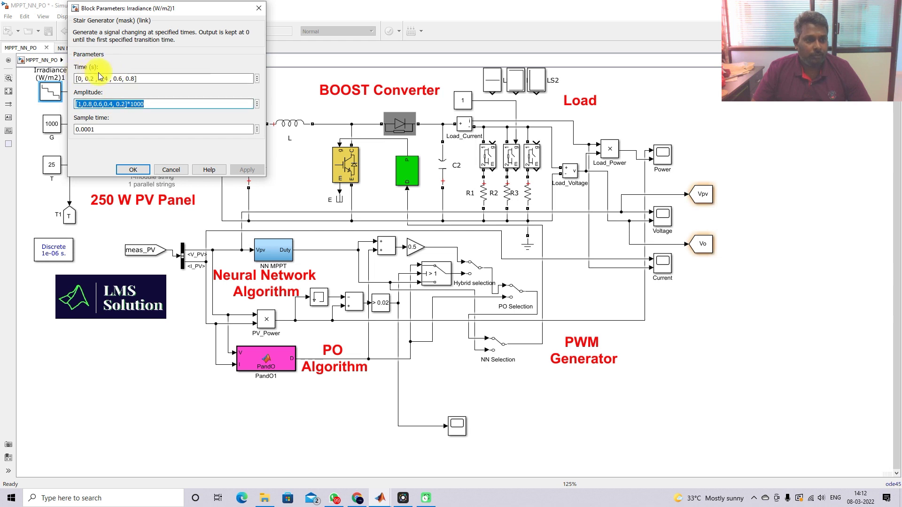
left_click(125, 170)
Run the simulation from the Power scope and examine both power curves in the enlarged scope window
left_click(660, 160)
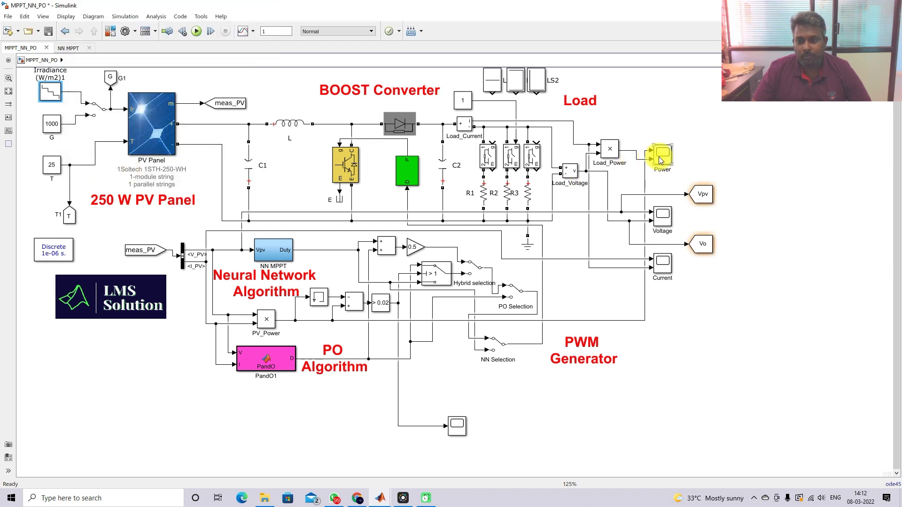
double_click(661, 160)
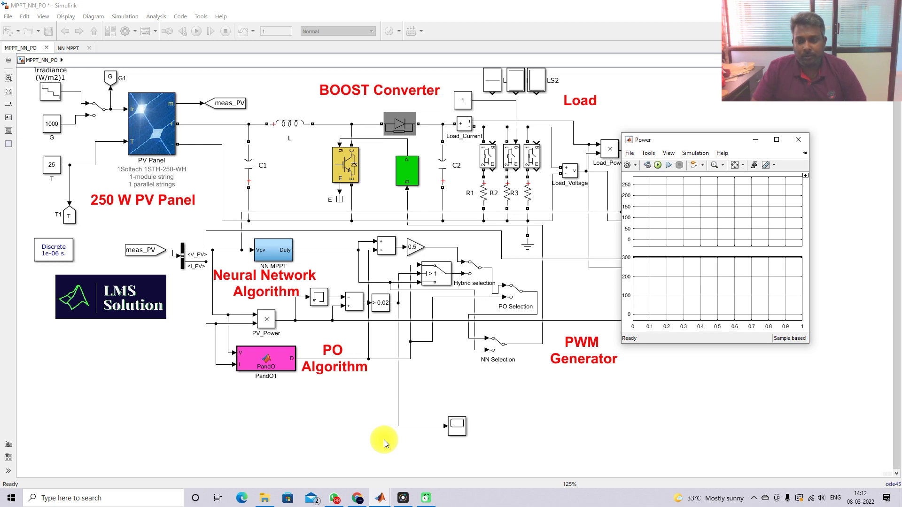
left_click(599, 108)
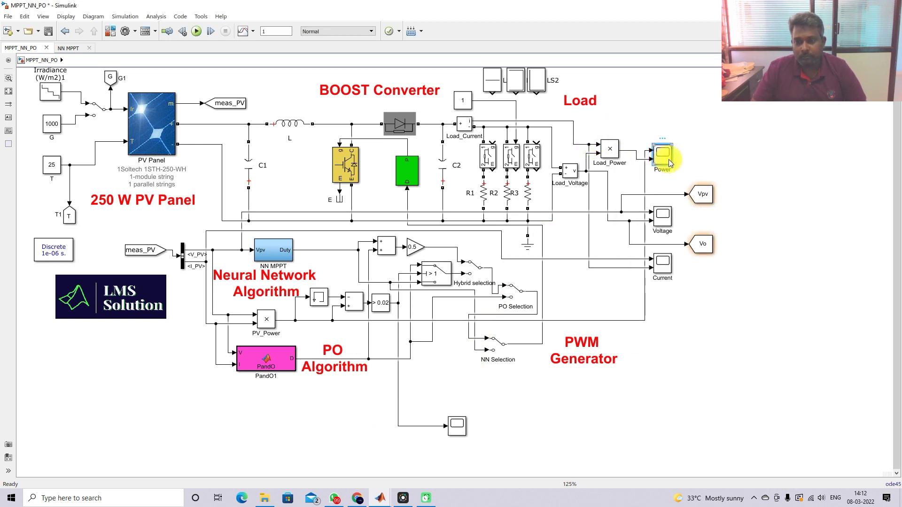
double_click(665, 158)
left_click(657, 166)
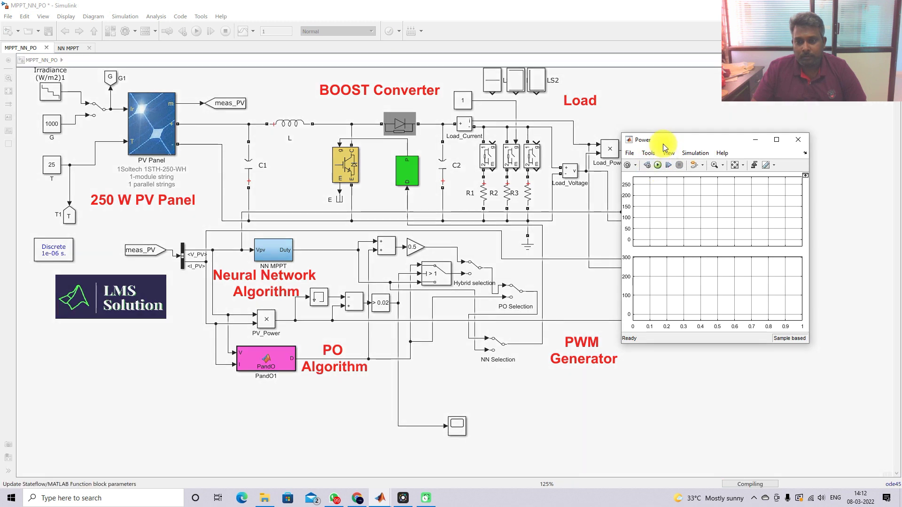
left_click_drag(665, 139, 606, 129)
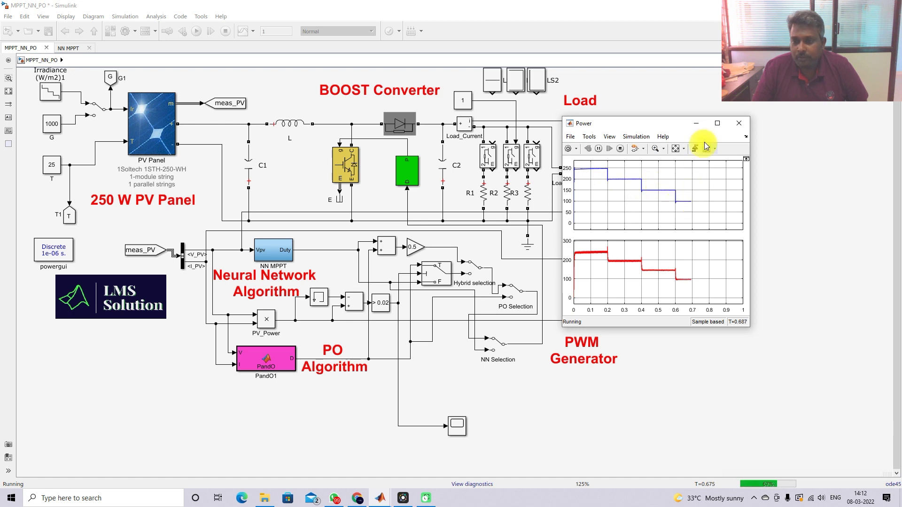
left_click(717, 123)
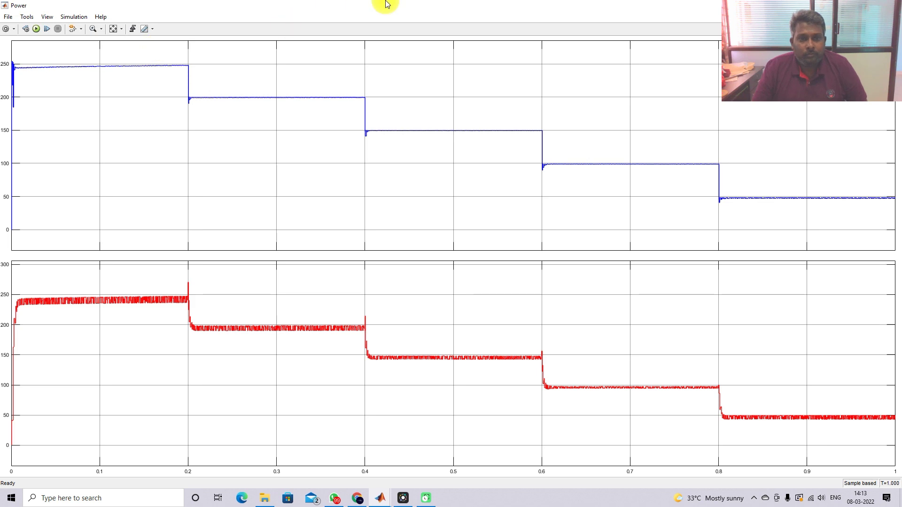
double_click(407, 12)
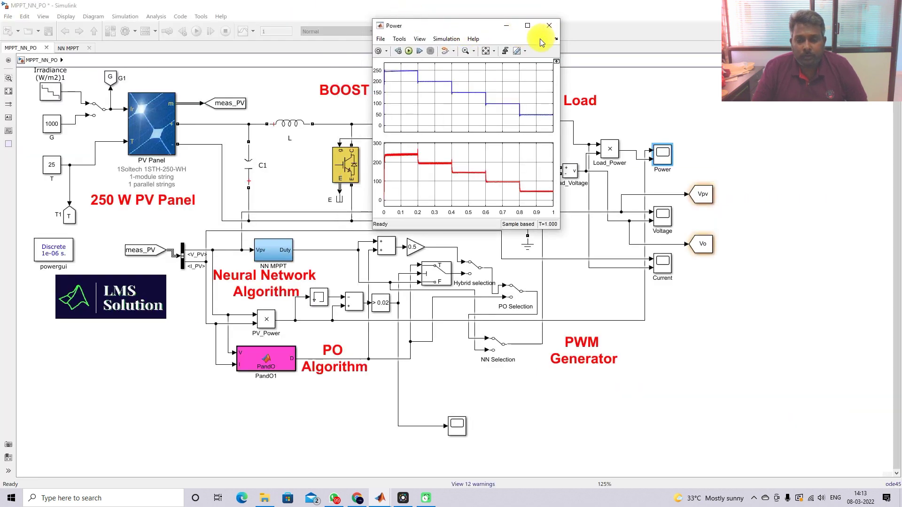
Export the Power scope plots to a MATLAB figure, move the figure window aside and return to the model
left_click(381, 39)
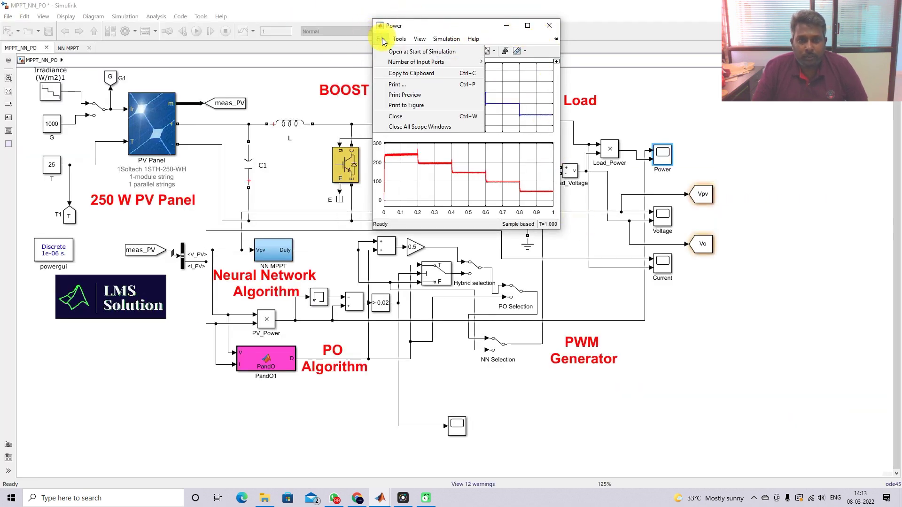
left_click(407, 105)
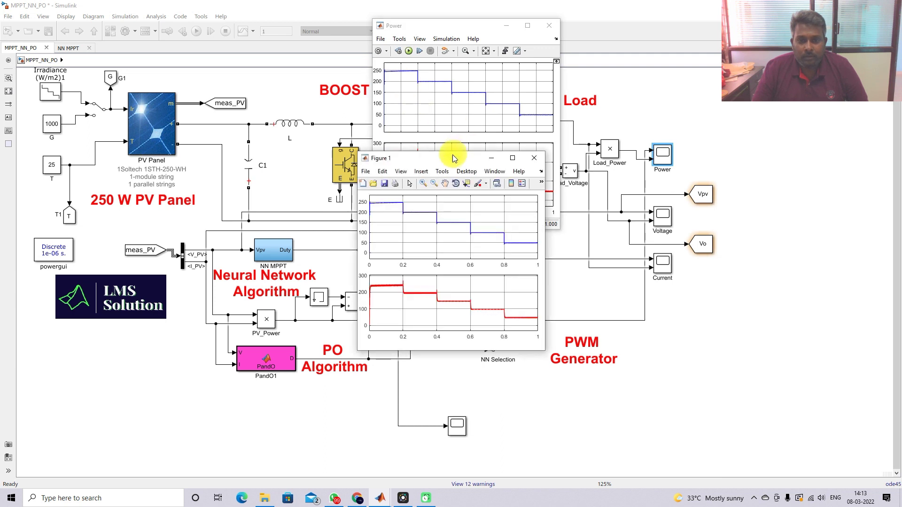
left_click_drag(453, 155, 424, 163)
left_click(751, 294)
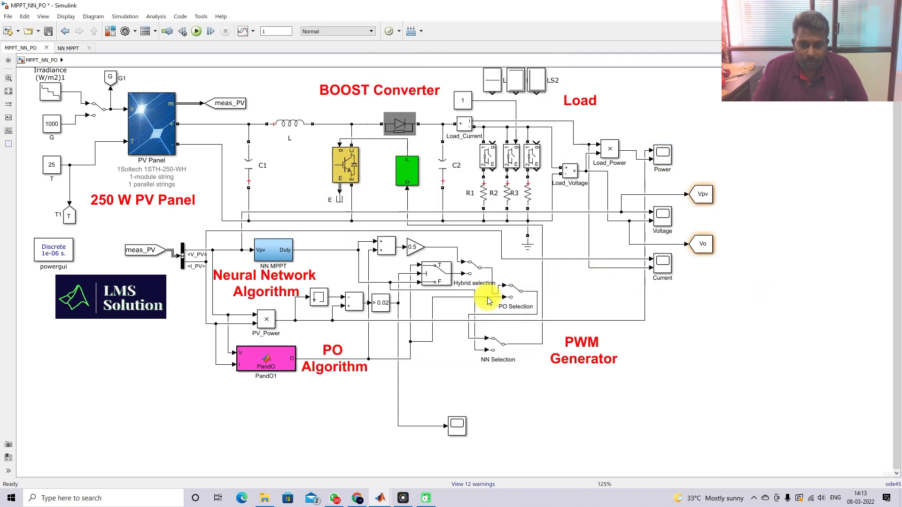
Set the PO Selection switch to the PandO1 duty output
left_click(512, 296)
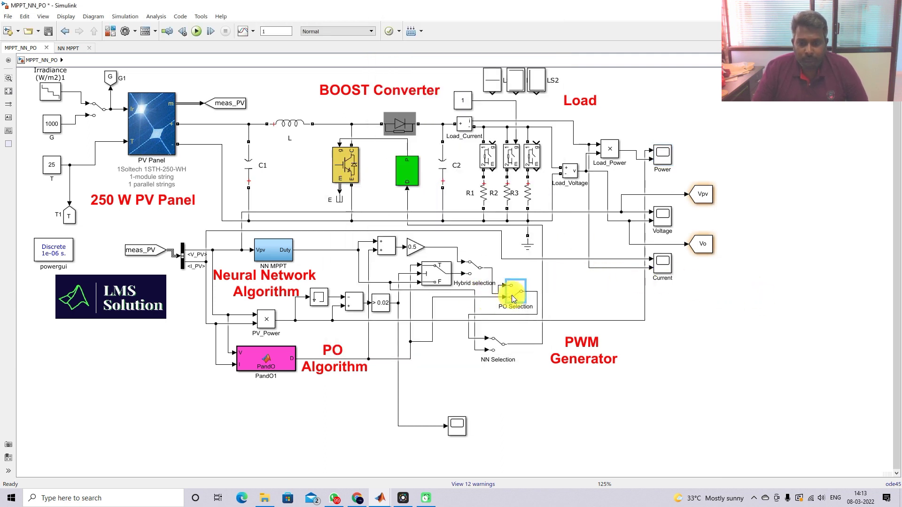
double_click(517, 290)
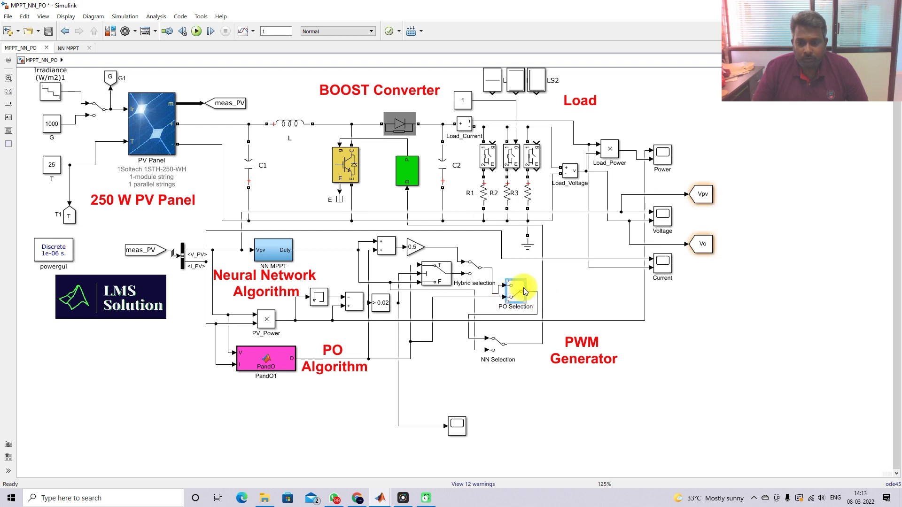
Run the simulation from the Power scope, bring up Figure 1 and place the scope window beside it for comparison
double_click(669, 156)
left_click(409, 51)
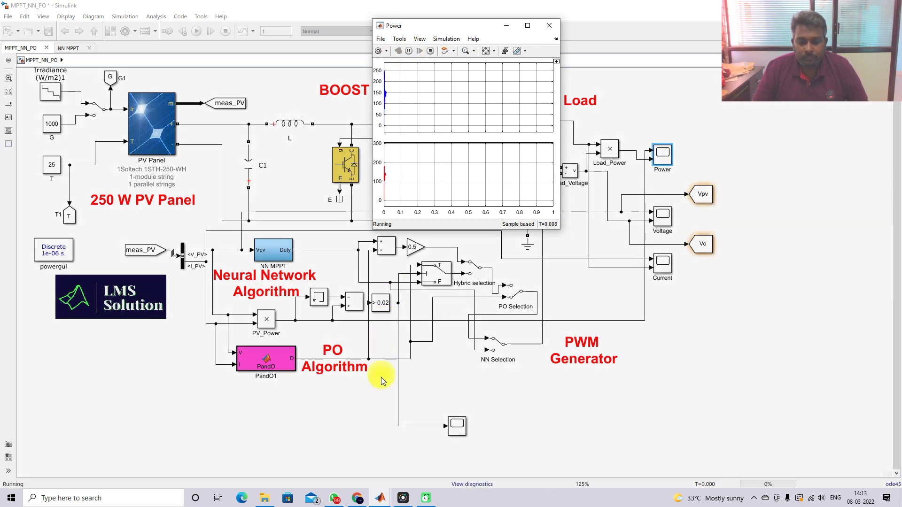
mouse_move(384, 493)
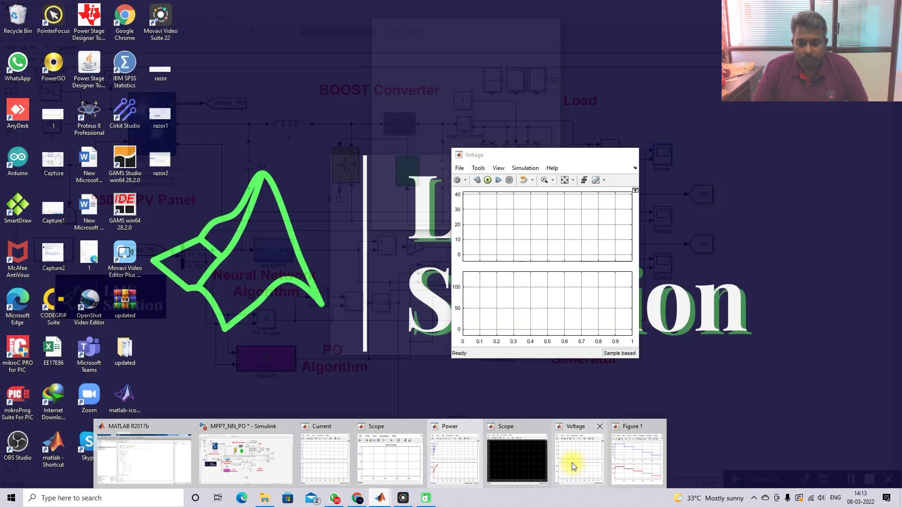
mouse_move(520, 458)
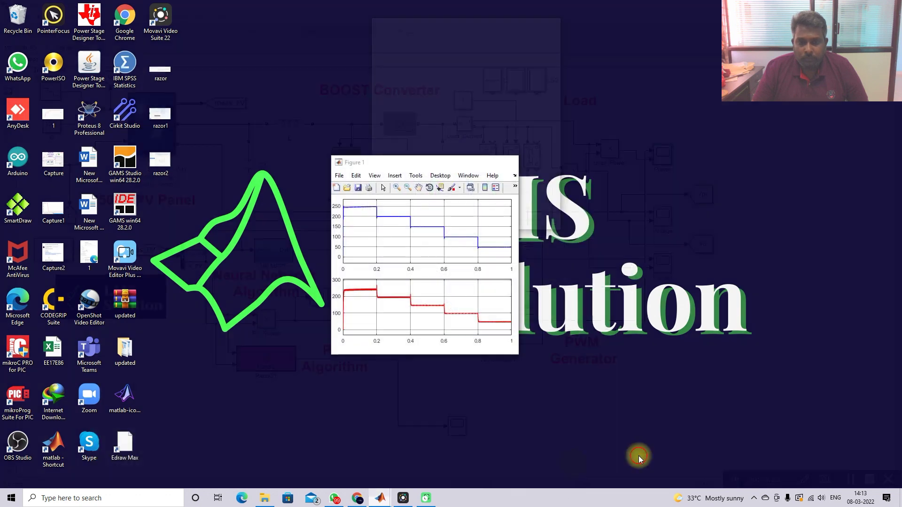
left_click(638, 455)
left_click_drag(425, 26, 575, 167)
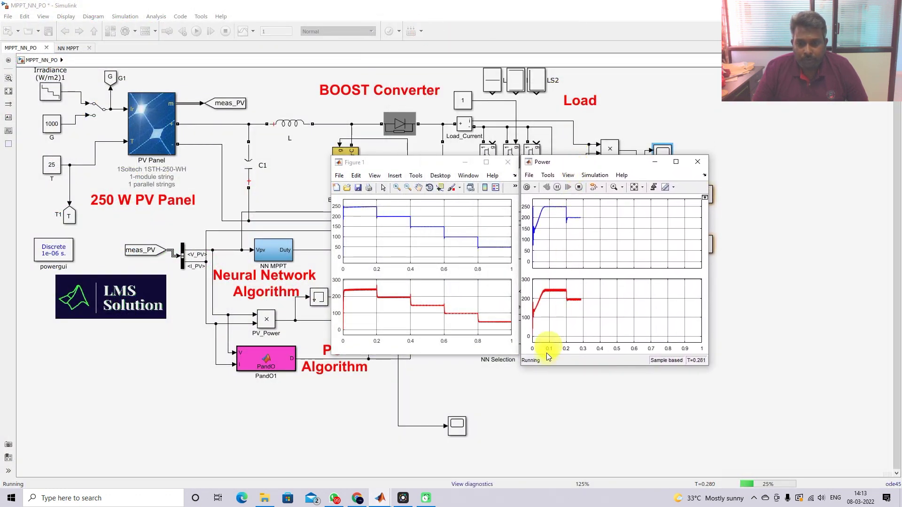
left_click_drag(539, 365, 541, 361)
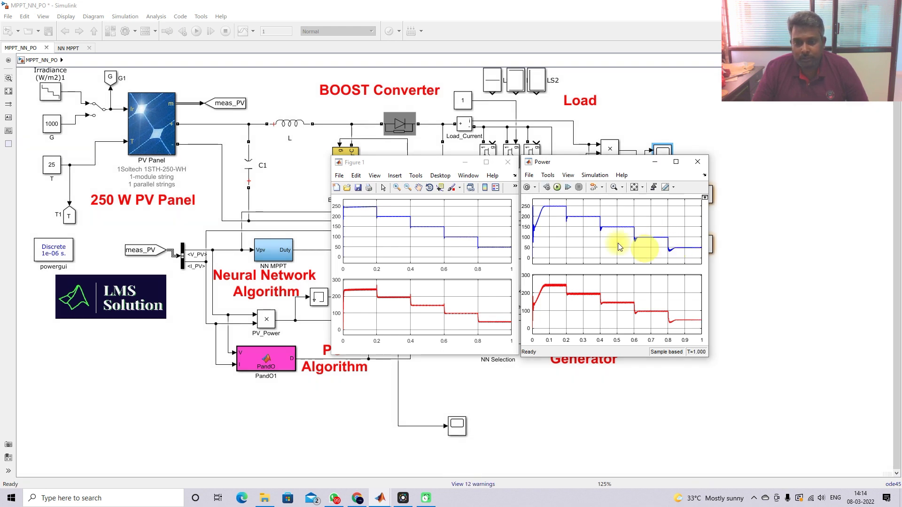
Export the Power scope plots to a new MATLAB figure, move it aside and recolour its upper curve magenta
left_click(530, 176)
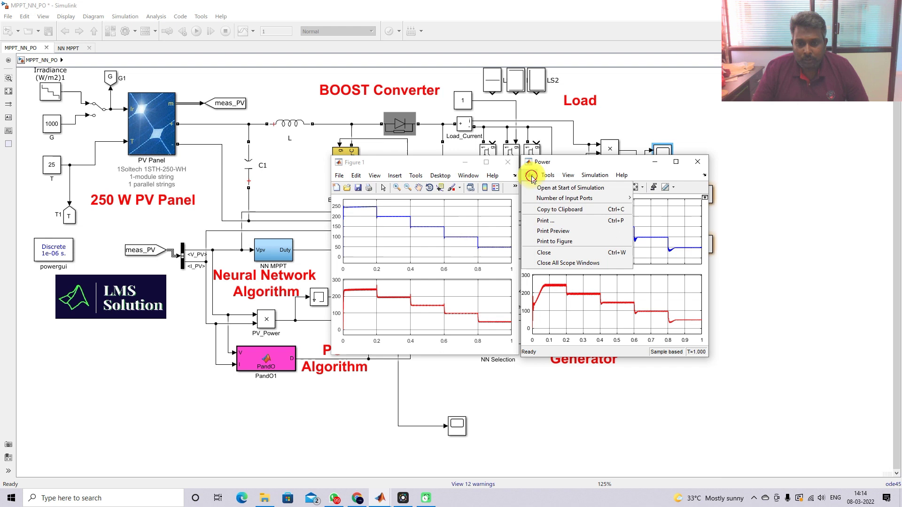
left_click(550, 241)
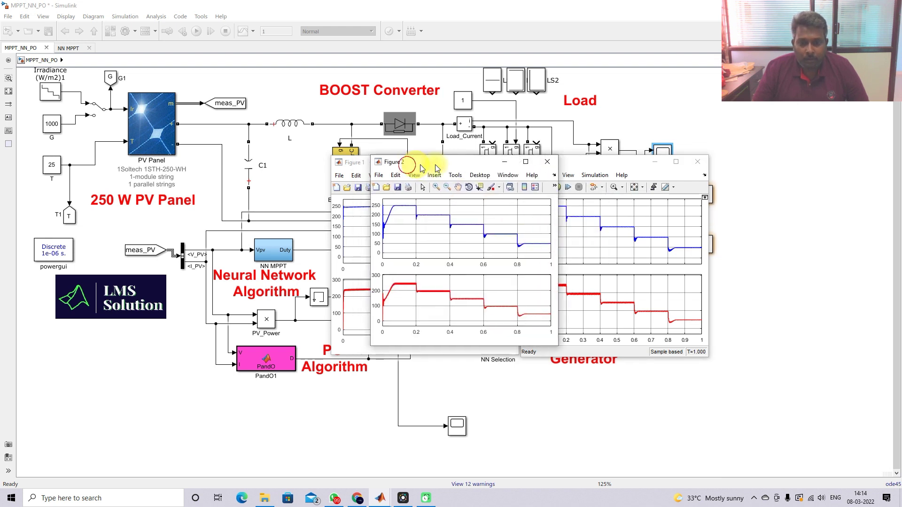
left_click_drag(408, 165, 525, 166)
left_click(503, 208)
right_click(503, 207)
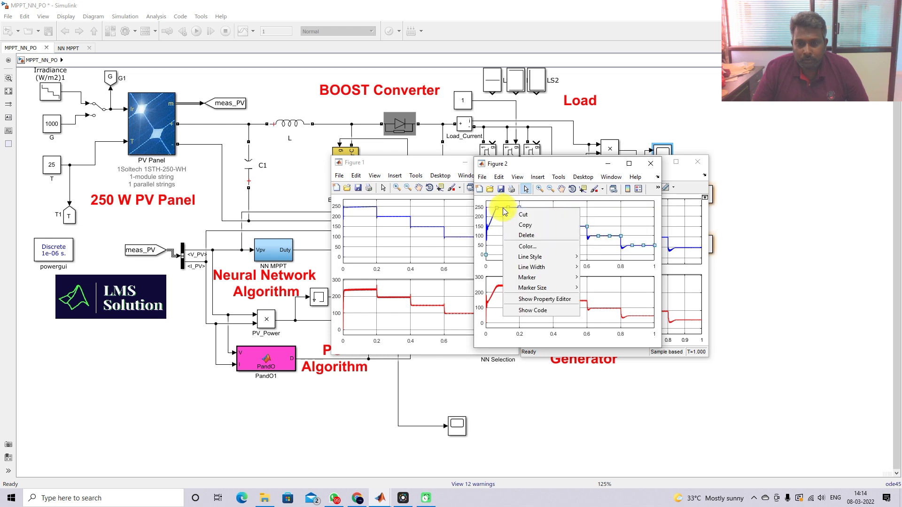
left_click(528, 246)
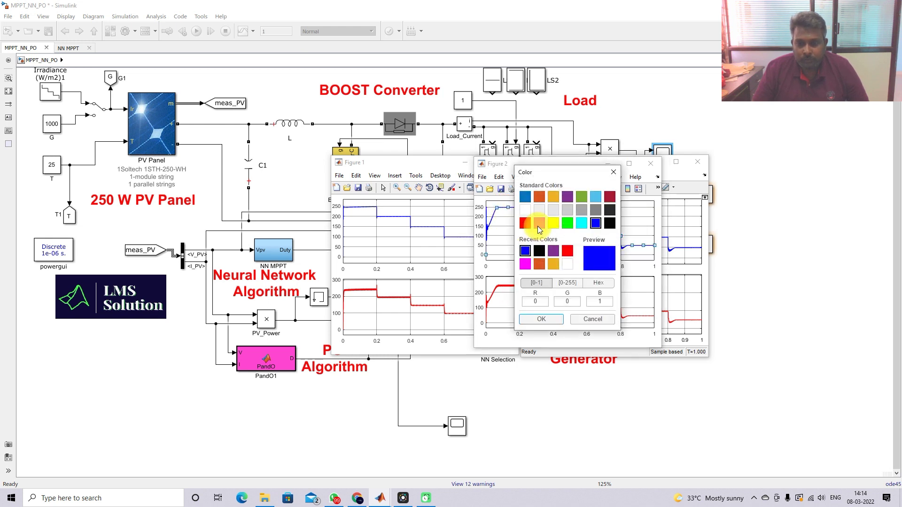
left_click(538, 228)
left_click(541, 319)
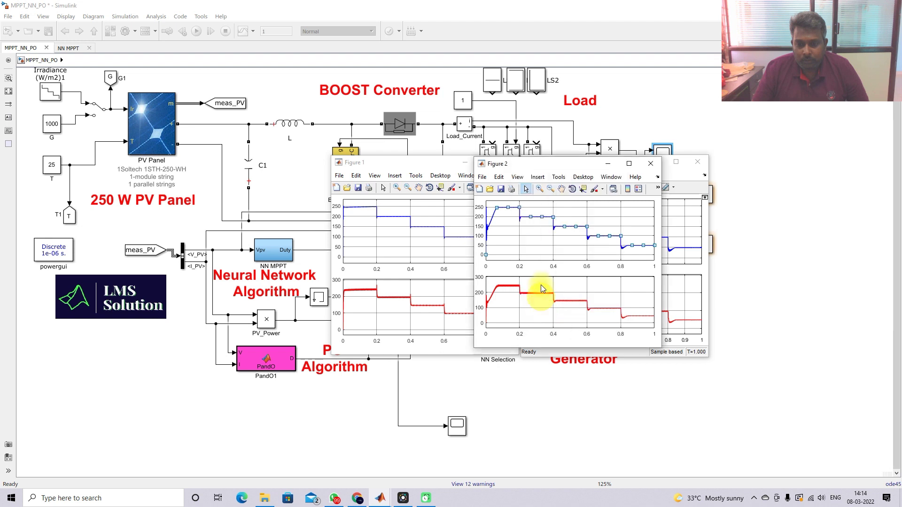
Copy the magenta power curve from Figure 2 and paste it into the upper axes of Figure 1
right_click(531, 217)
left_click(548, 230)
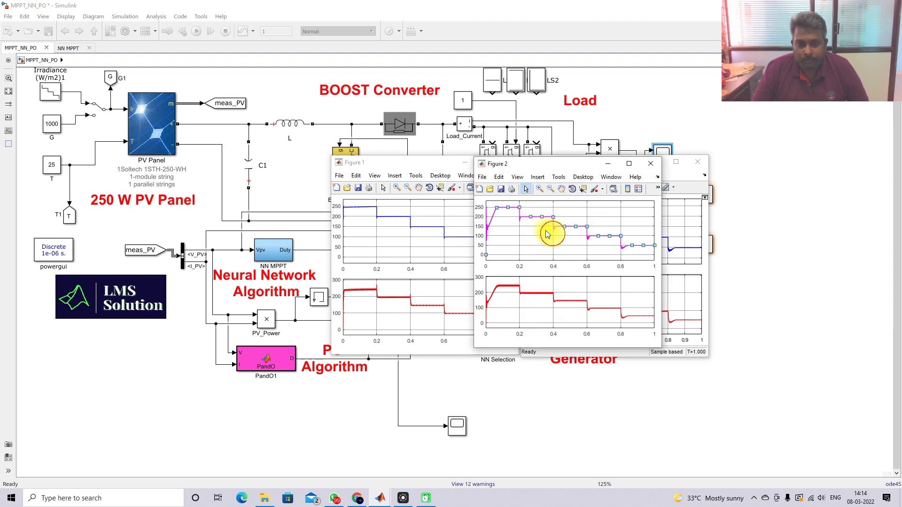
left_click(381, 184)
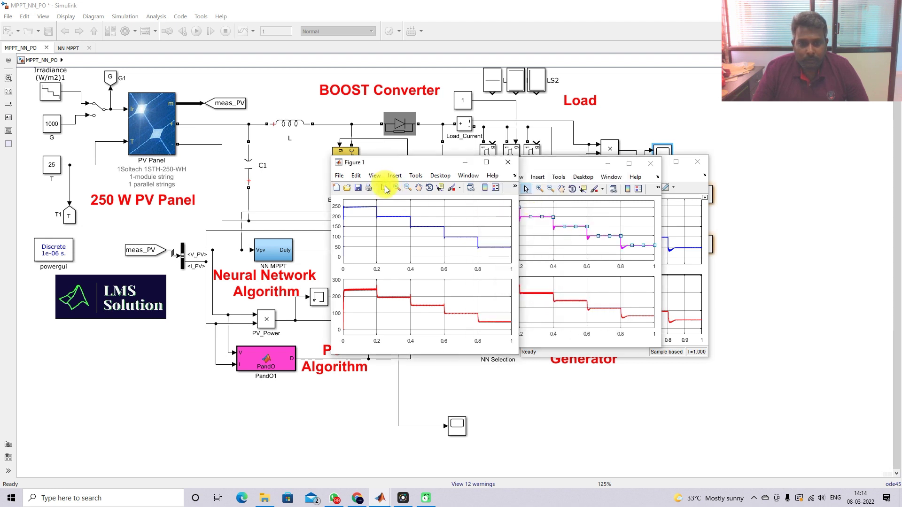
right_click(379, 231)
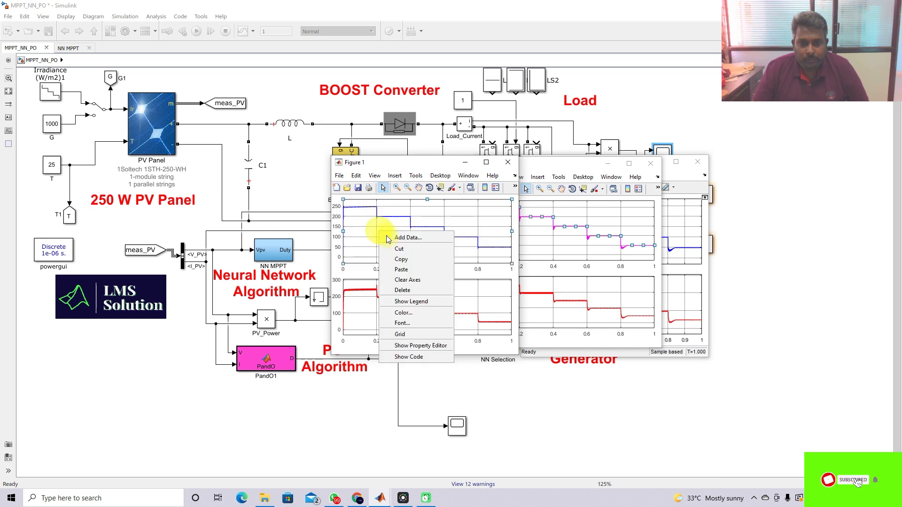
left_click(402, 269)
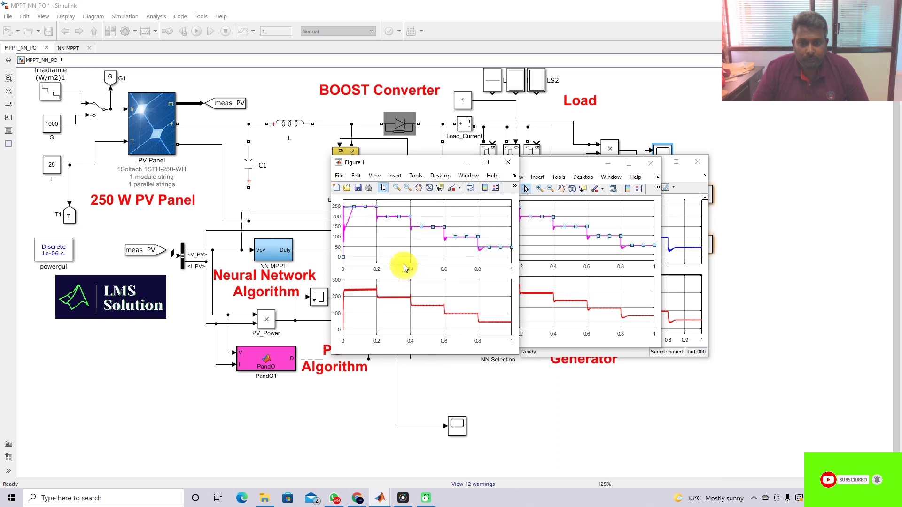
Return to the model, set the NN Selection switch to the NN MPPT duty output and run the simulation from the Power scope
left_click(760, 199)
left_click(486, 343)
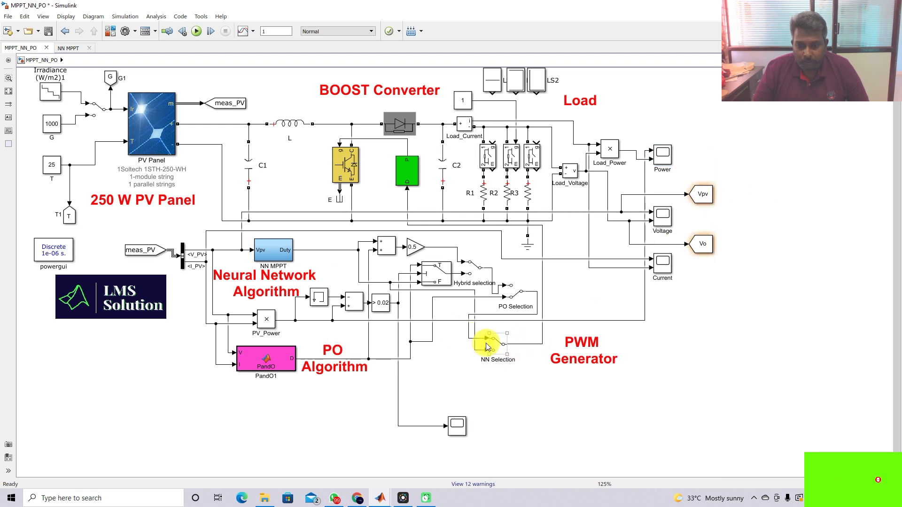
double_click(665, 155)
left_click(558, 188)
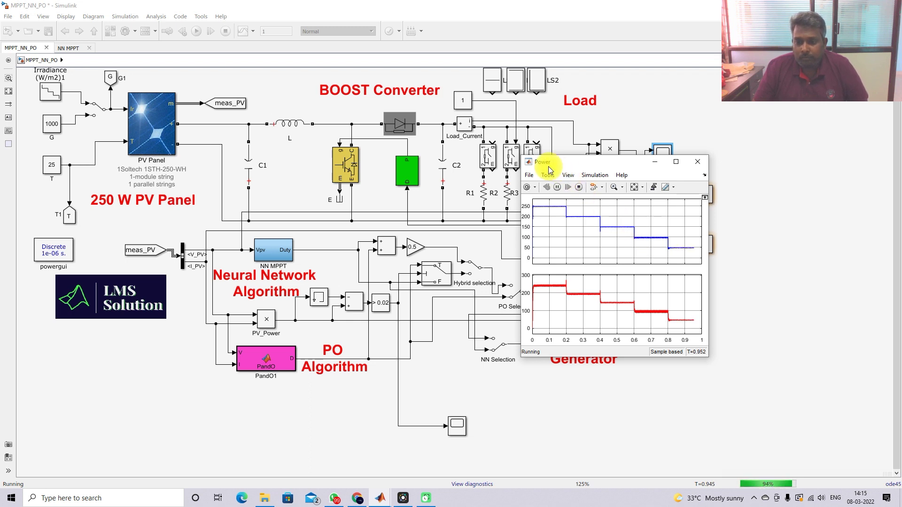
Export the neural network run's Power scope plots to a new MATLAB figure and recolour its upper curve red
left_click_drag(560, 162, 572, 163)
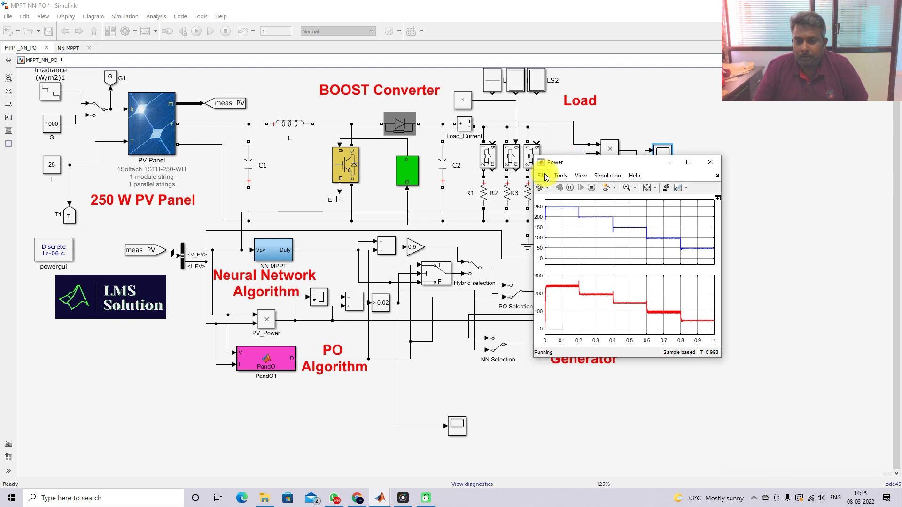
left_click(543, 176)
left_click(558, 241)
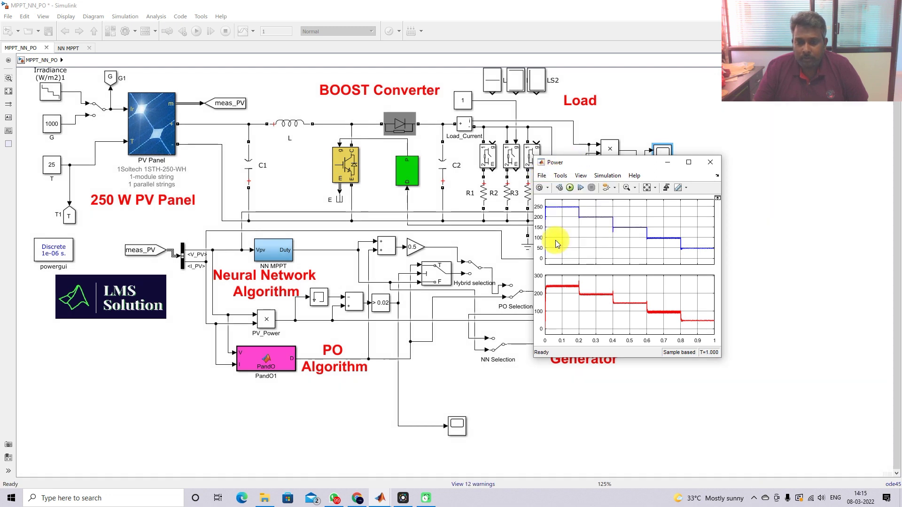
left_click(409, 187)
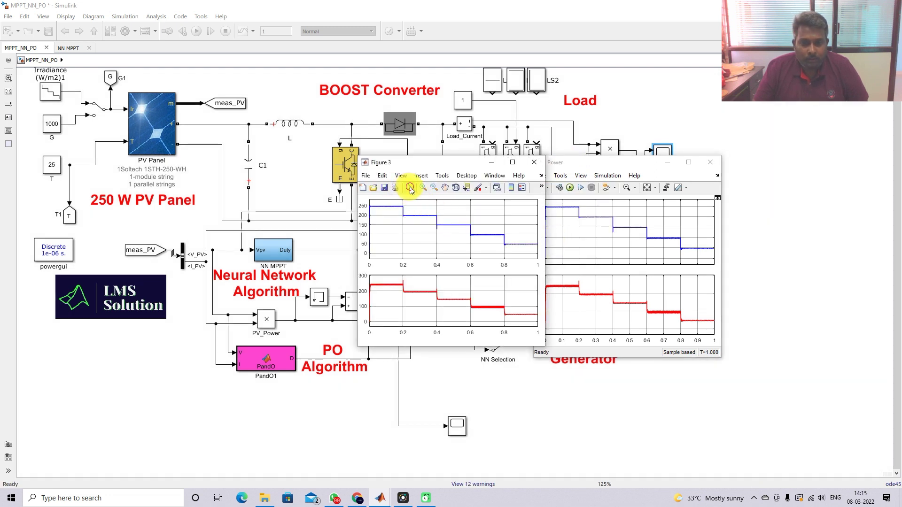
left_click(410, 216)
right_click(410, 217)
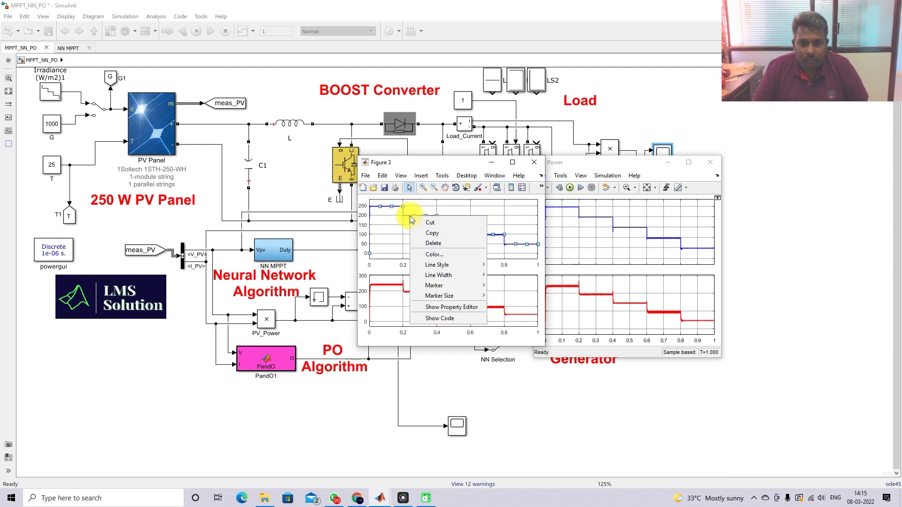
left_click(442, 254)
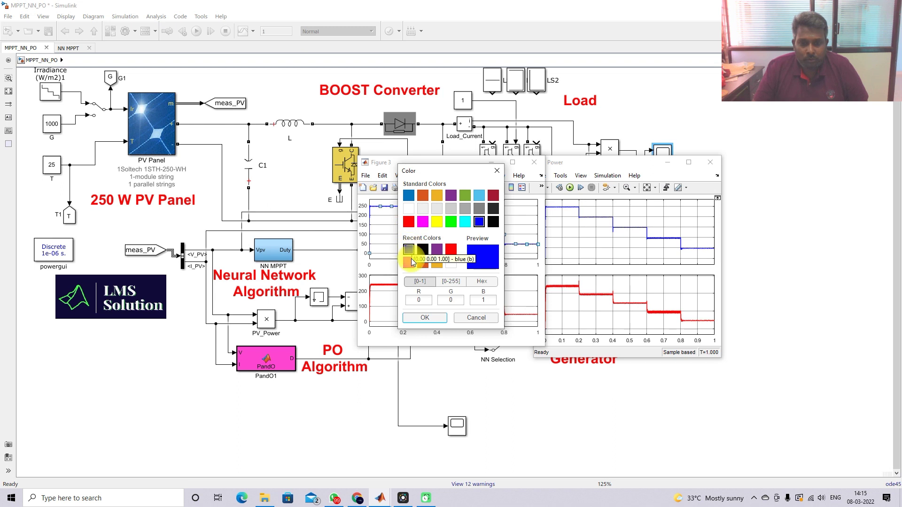
left_click(408, 222)
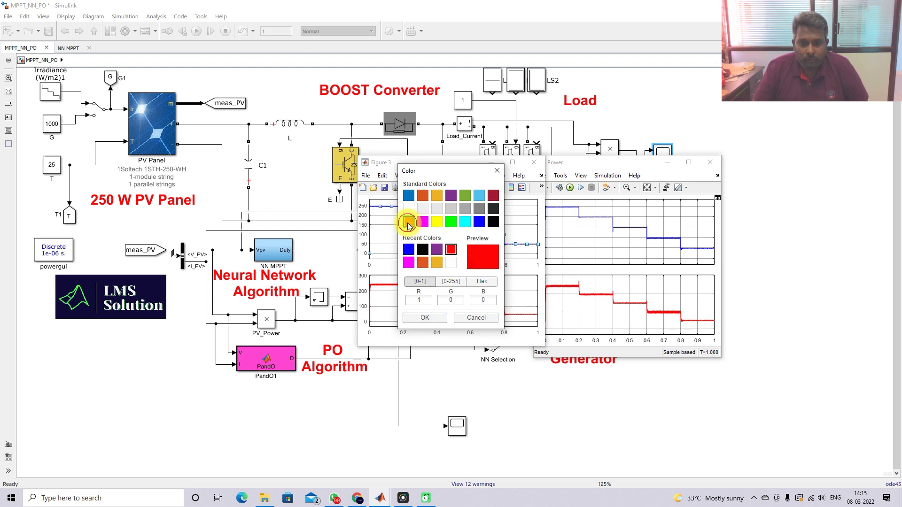
left_click(428, 317)
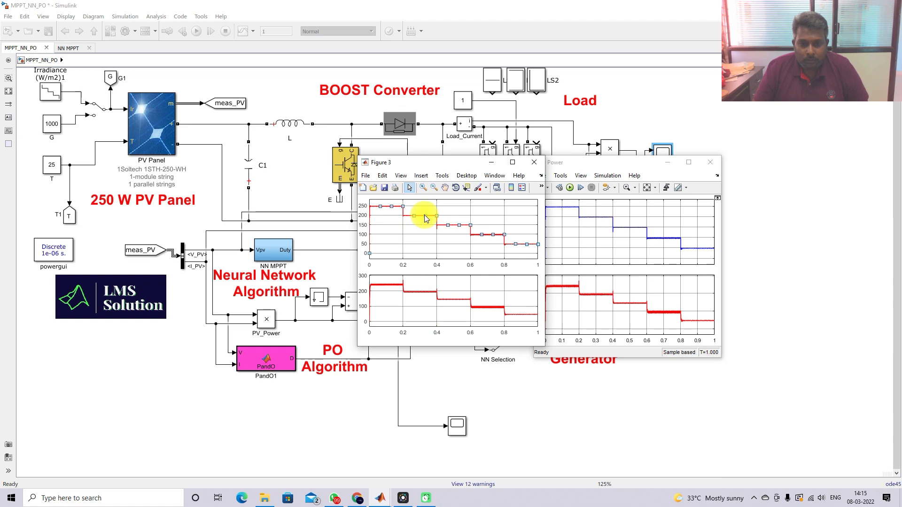
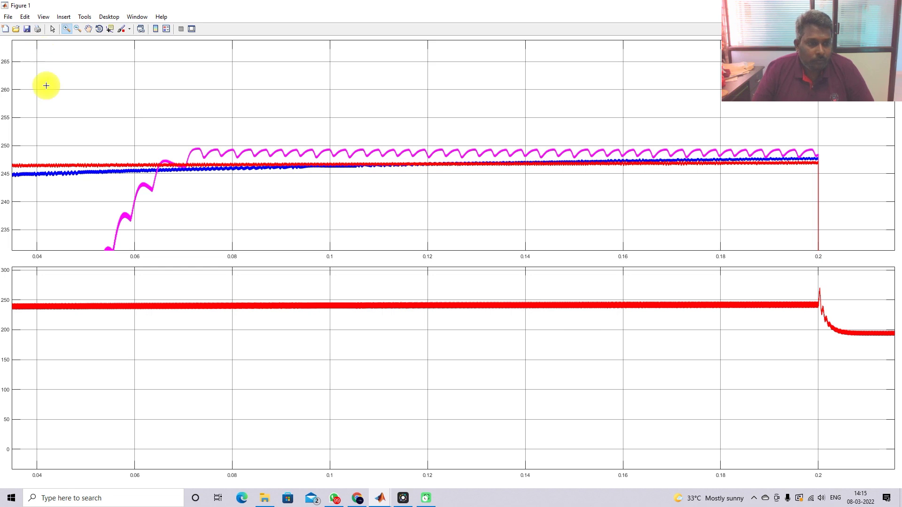
Restore the full time range in Figure 1 and point out the upper curves' rise before 0.2 s with temporary pen marks
left_click(78, 29)
left_click(92, 121)
left_click(95, 123)
left_click(95, 124)
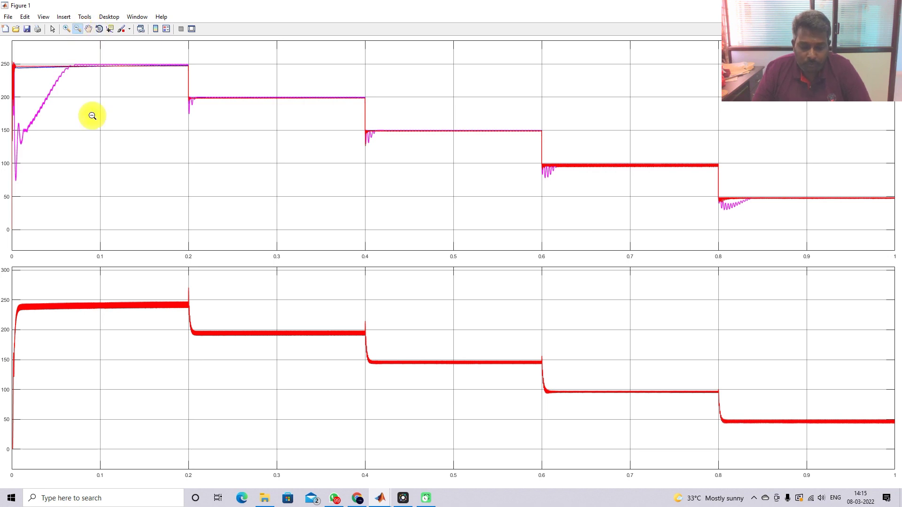
key("F9")
left_click_drag(64, 77, 68, 93)
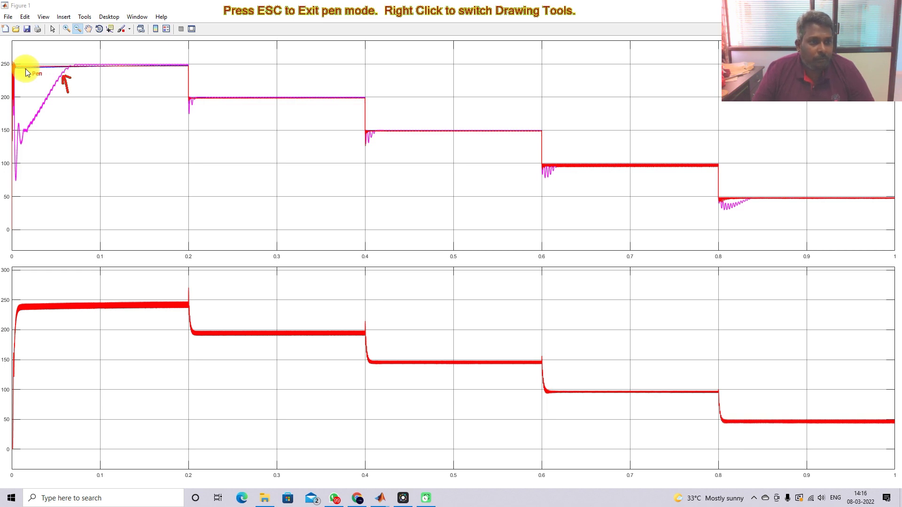
left_click_drag(13, 71, 24, 71)
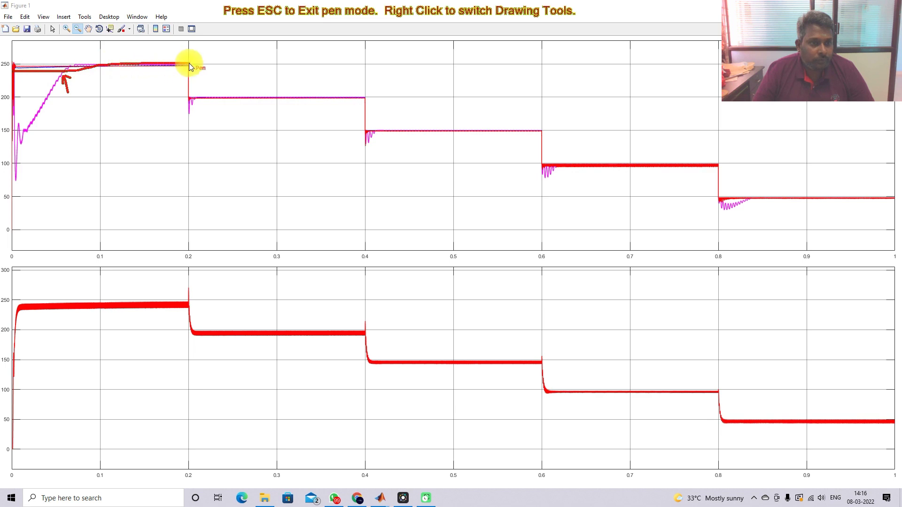
key("Escape")
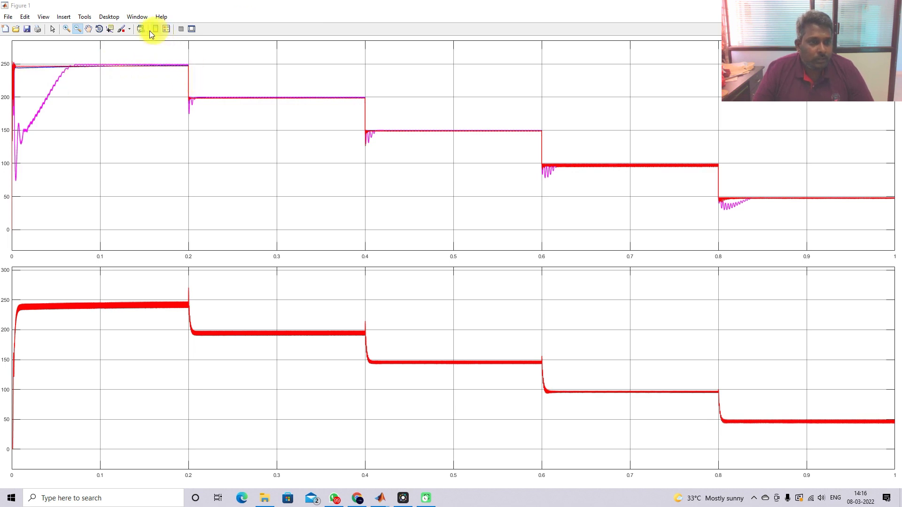
Examine the three upper power curves of Figure 1 closely between about 0.16 and 0.164 s, restoring the full range when done
left_click(66, 29)
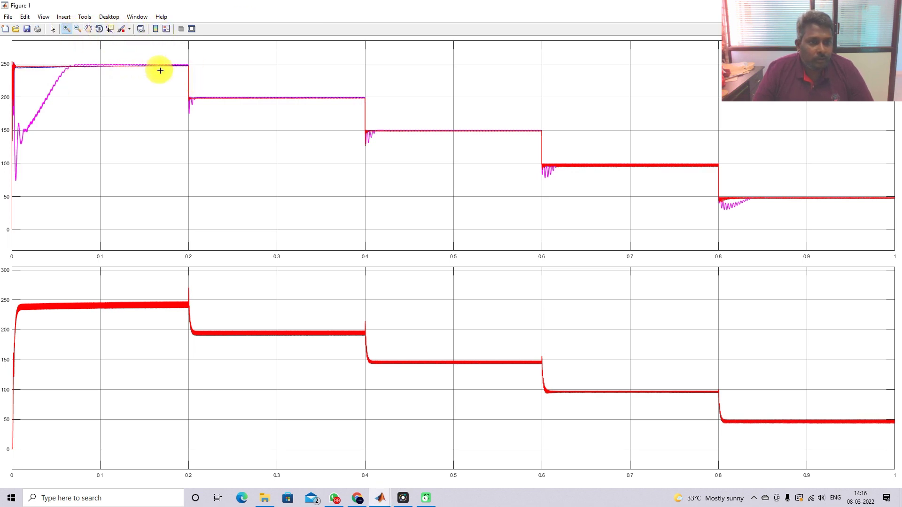
left_click_drag(174, 73, 147, 61)
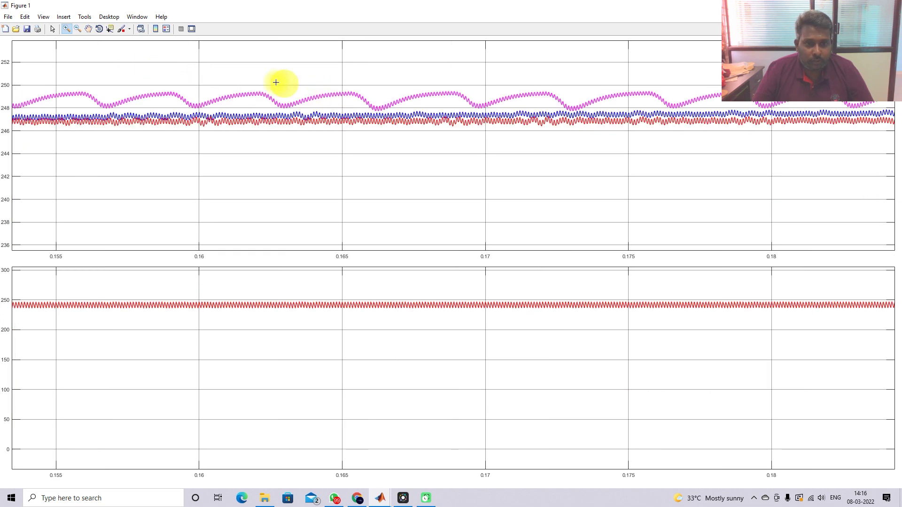
left_click_drag(204, 68, 311, 155)
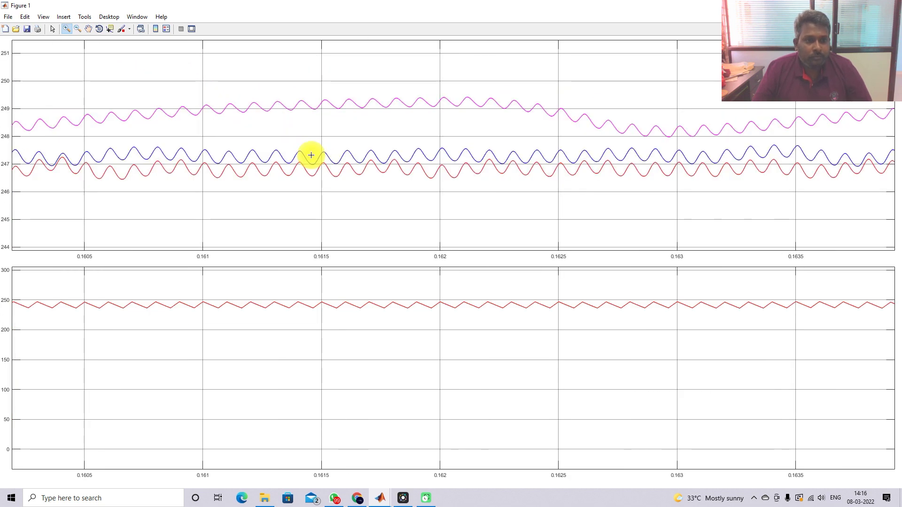
left_click(78, 29)
left_click(188, 109)
double_click(188, 109)
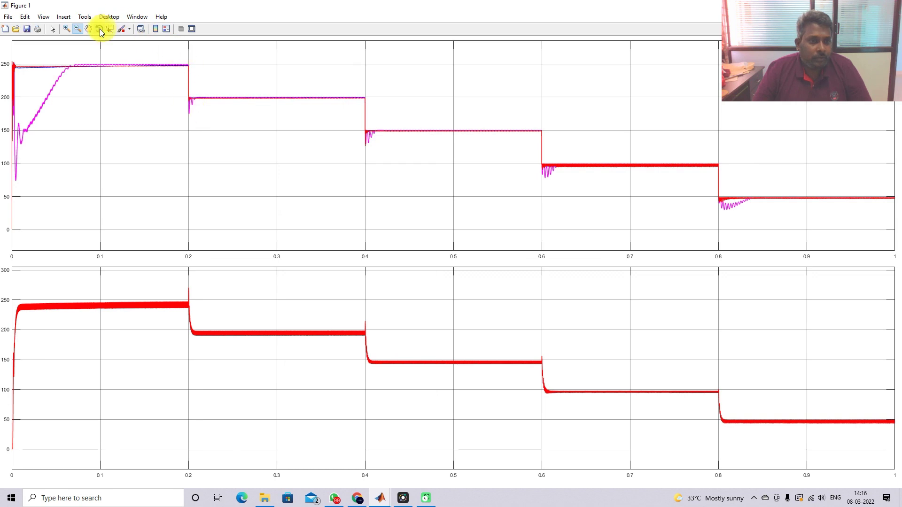
Compare the three upper power curves of Figure 1 closely around 0.19 s, restoring the full range when done
left_click(67, 28)
left_click_drag(203, 77, 163, 53)
left_click_drag(350, 123, 429, 187)
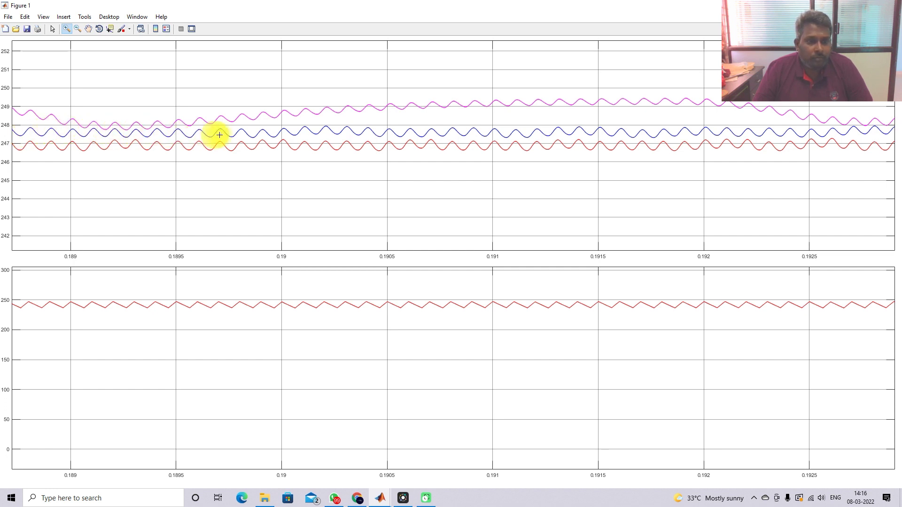
left_click(78, 29)
left_click(165, 101)
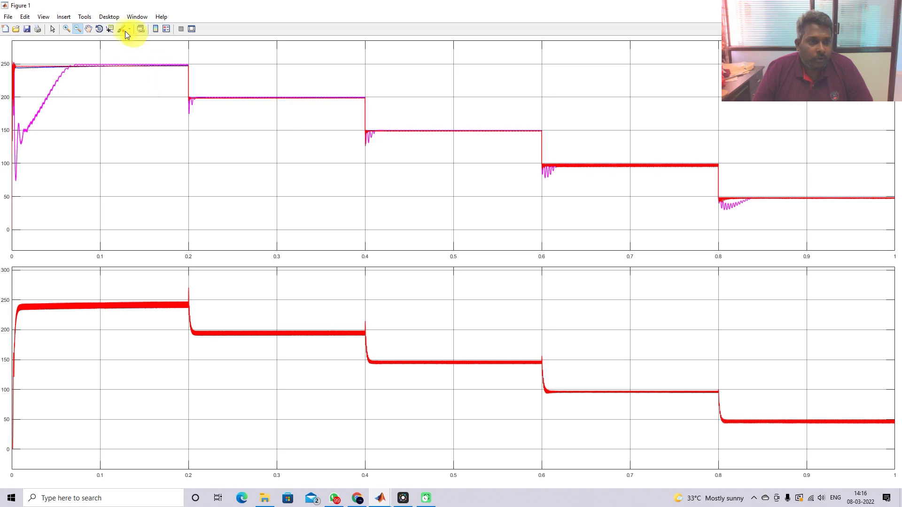
Examine the three upper power curves of Figure 1 between about 0.172 and 0.212 s, restoring the full range when done
left_click(67, 30)
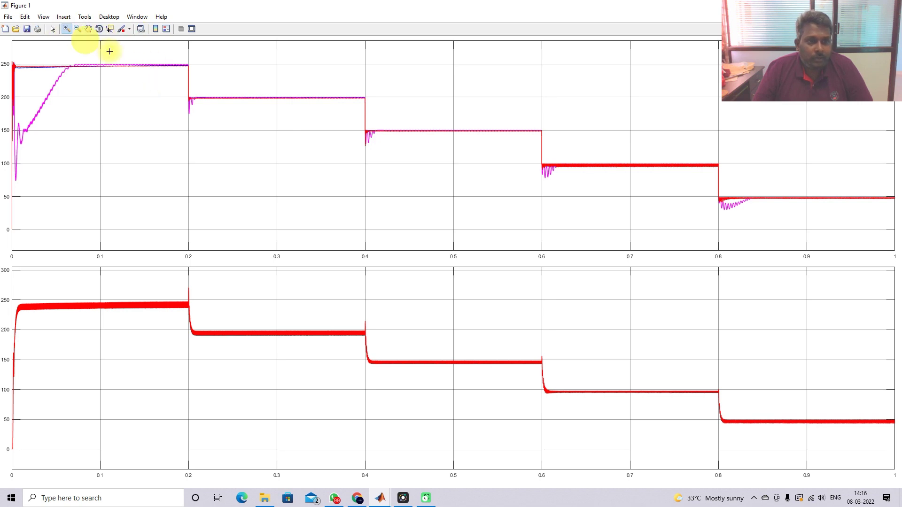
left_click_drag(199, 78, 163, 53)
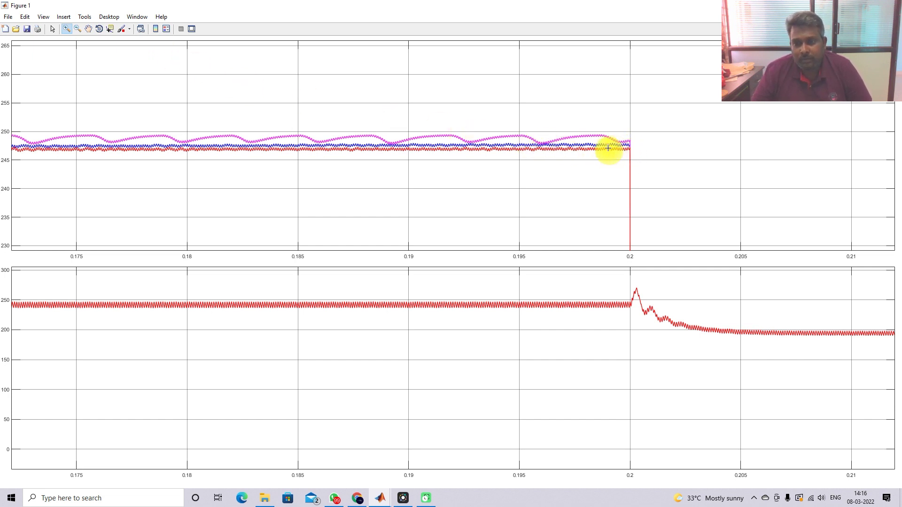
left_click(78, 30)
left_click(358, 150)
left_click(360, 149)
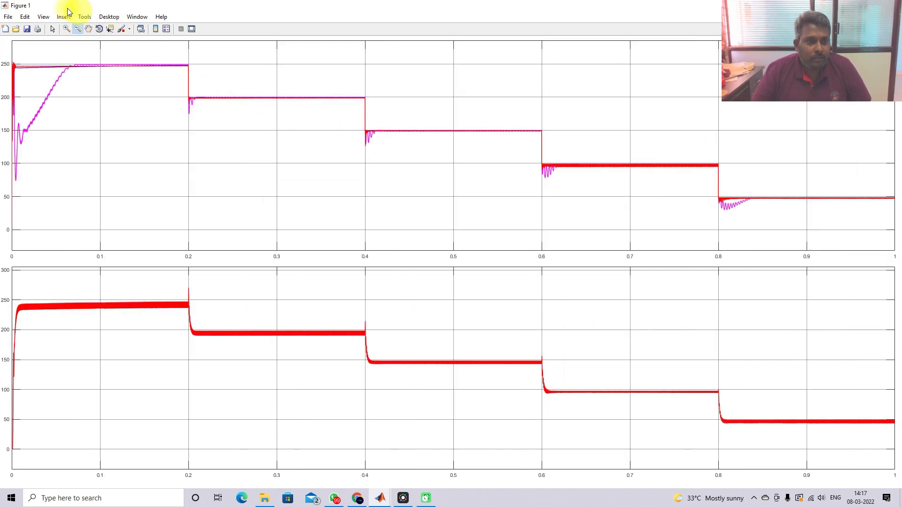
Inspect the ripple of the upper power curves closely around 0.355 s, restoring the full time range when done
left_click(67, 28)
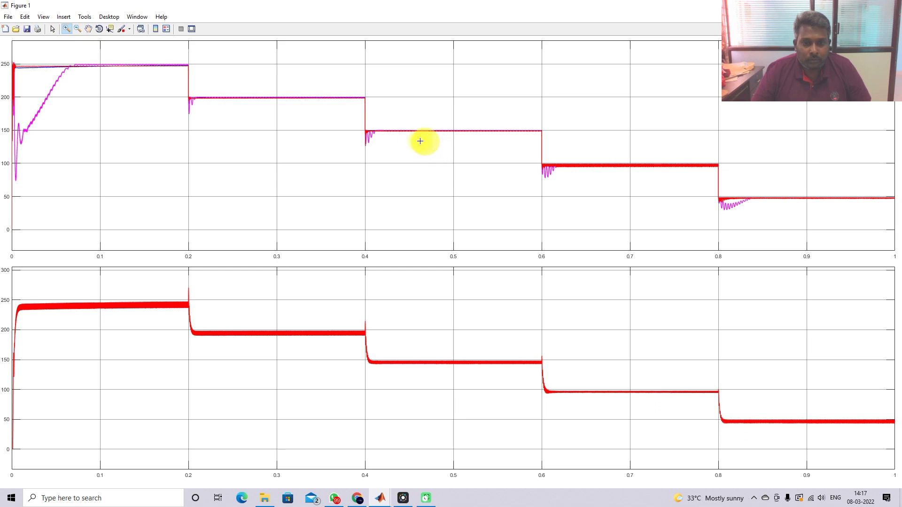
left_click_drag(345, 111, 312, 85)
left_click_drag(338, 122, 385, 181)
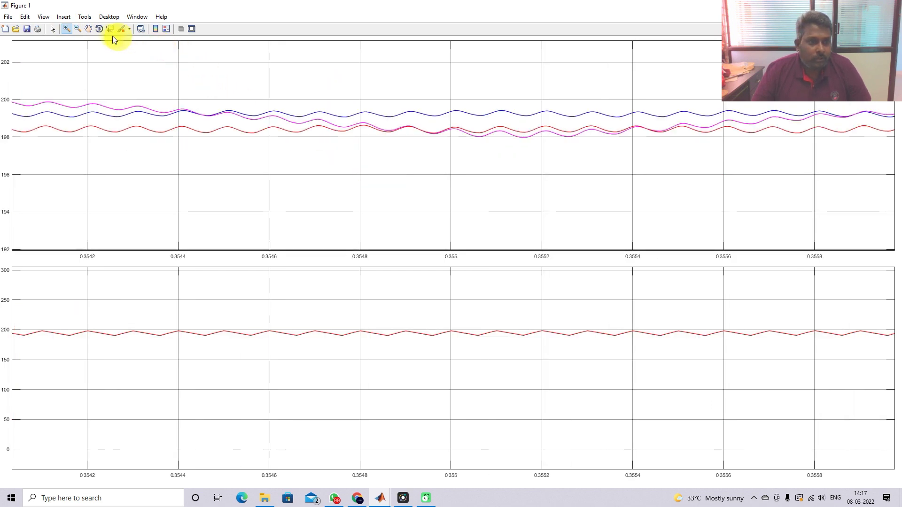
left_click(77, 29)
left_click(262, 95)
left_click(261, 94)
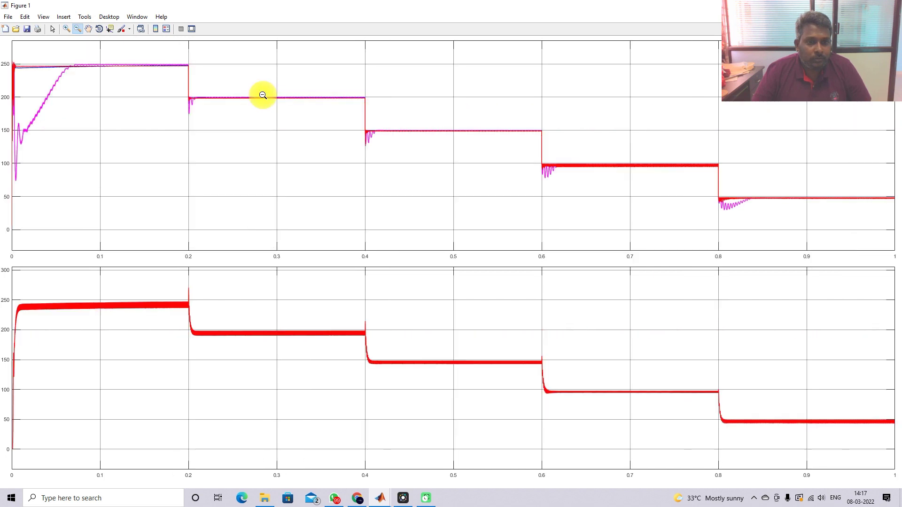
Magnify the upper curves around 0.27 s, point out the blue and red curves with temporary pen arrows, and restore the full range
left_click(66, 28)
left_click_drag(244, 92, 272, 107)
left_click_drag(153, 104, 311, 156)
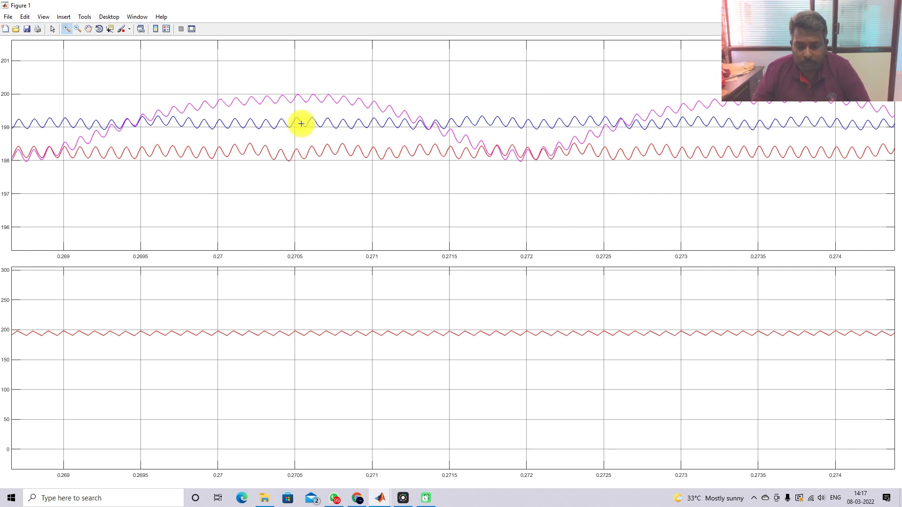
key("F12")
mouse_move(304, 126)
left_mouse_down()
mouse_move(335, 110)
mouse_move(313, 126)
left_mouse_up()
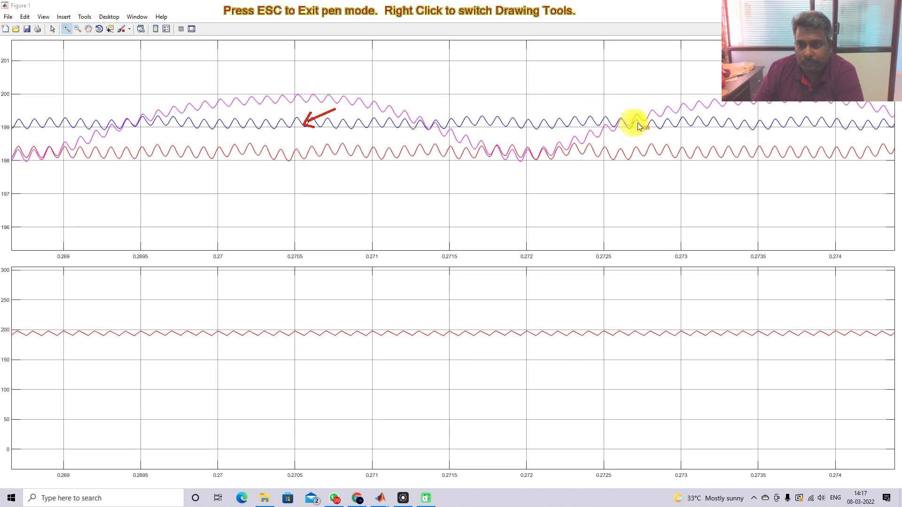
right_click(156, 164)
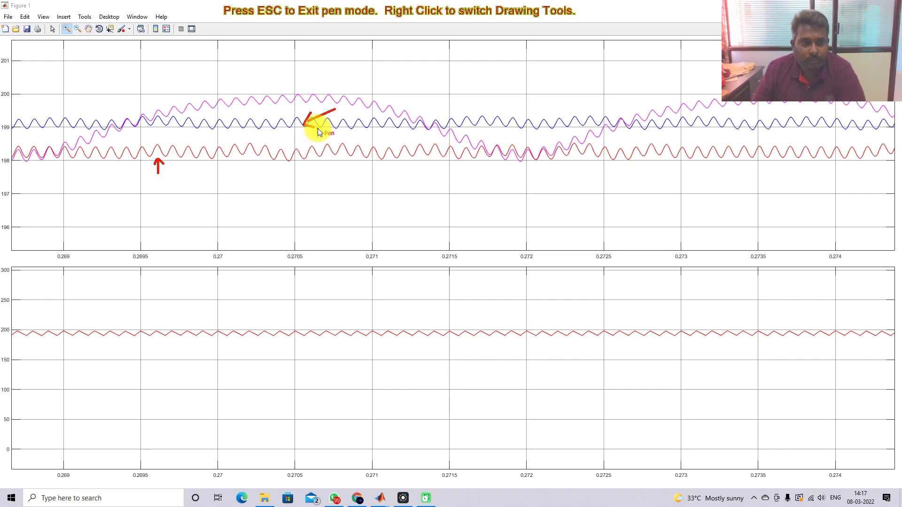
key("Escape")
left_click(75, 29)
double_click(147, 110)
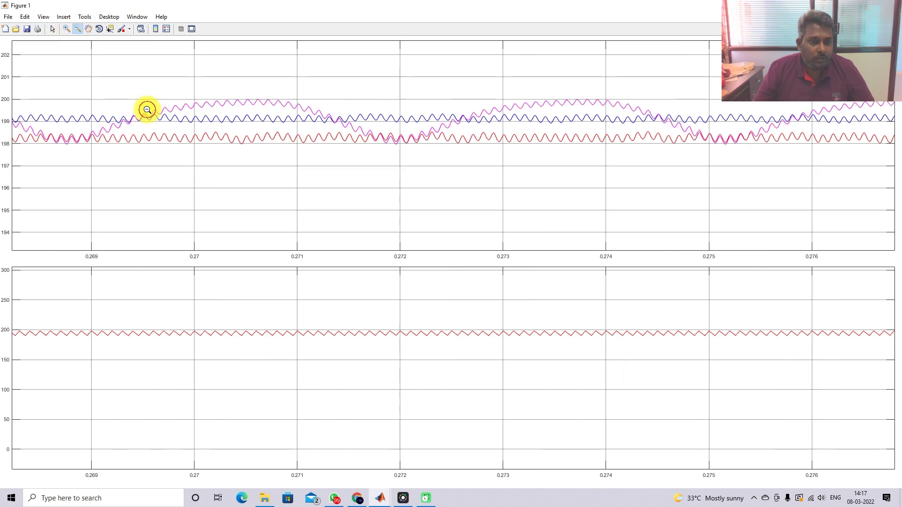
Compare how the three upper power curves respond to the step change at 0.2 s, restoring the full range when done
left_click(66, 29)
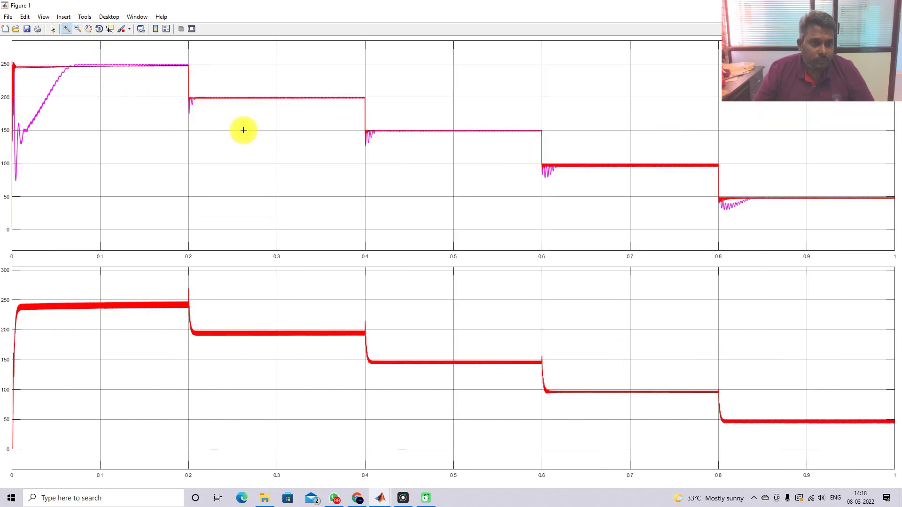
left_click_drag(222, 125, 172, 89)
left_click_drag(386, 193, 280, 64)
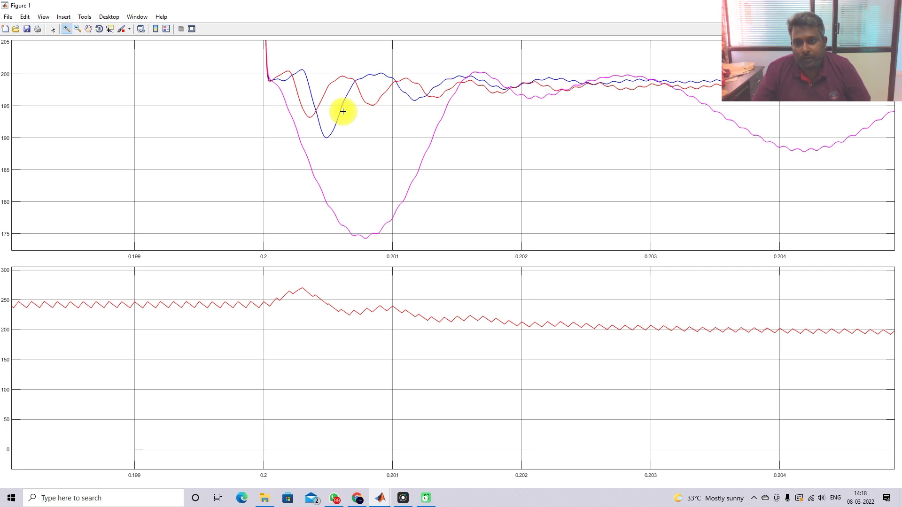
left_click(77, 28)
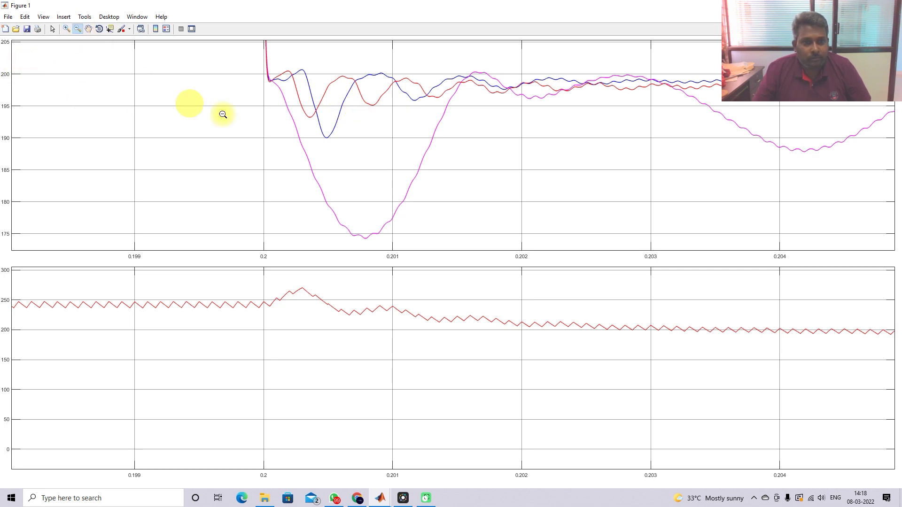
left_click(276, 125)
double_click(277, 126)
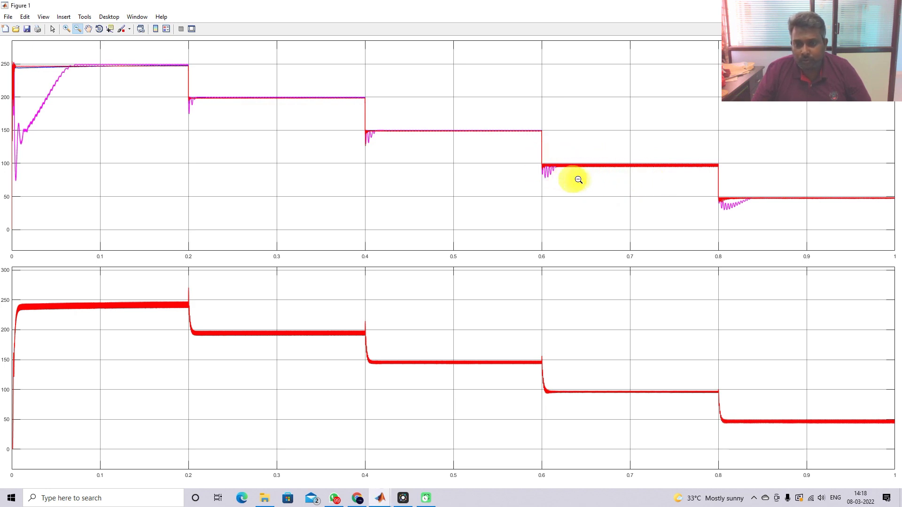
Compare the upper curves' oscillations after the step change at 0.6 s, restoring the full range when done
left_click(66, 28)
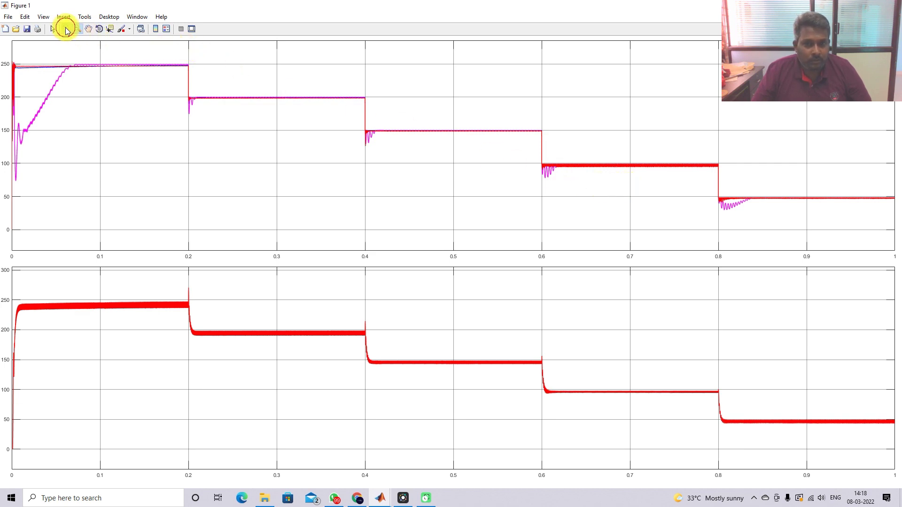
left_click_drag(534, 151, 684, 188)
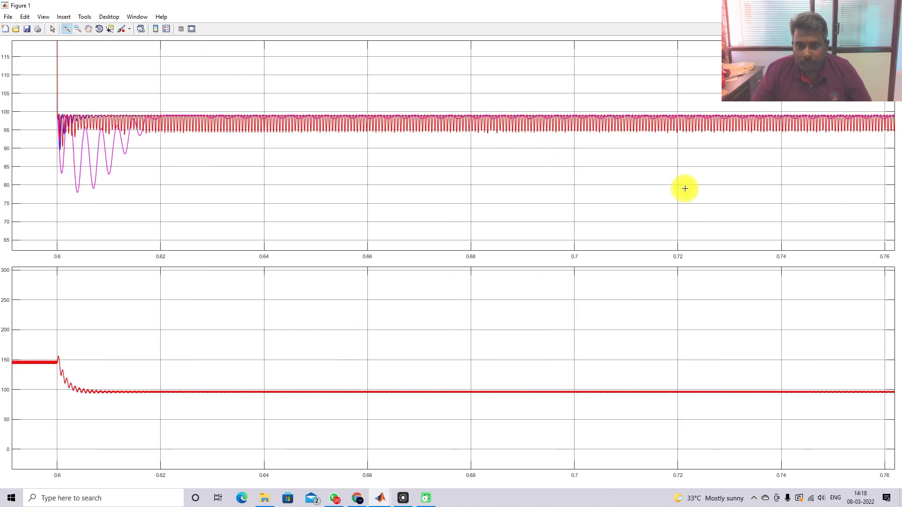
left_click_drag(43, 95, 270, 201)
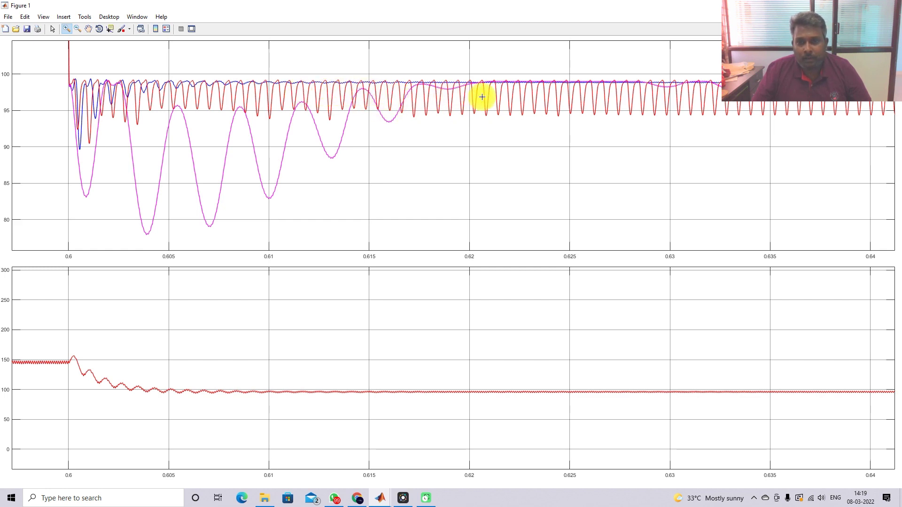
left_click(78, 29)
left_click(362, 99)
double_click(362, 100)
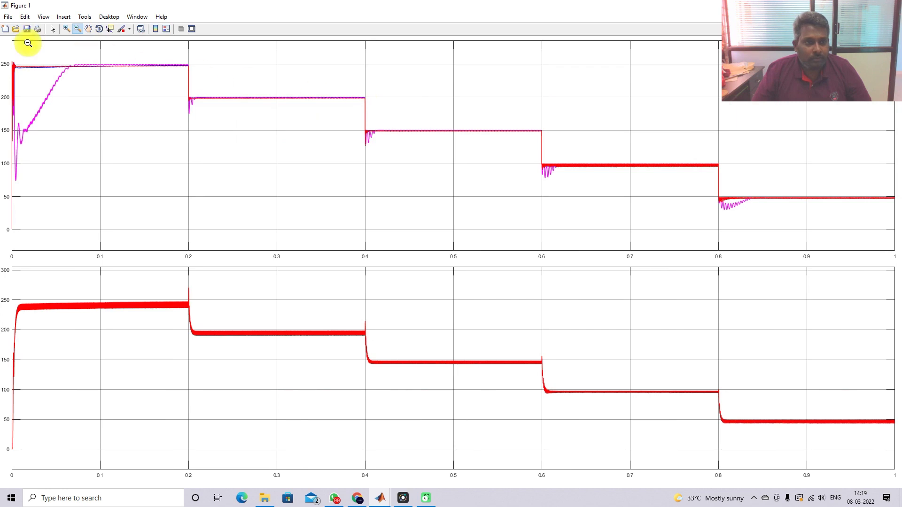
Magnify the upper curves around 0.719 s, mark each of the three with a temporary pen arrow, and restore the full range
left_click(67, 29)
left_click_drag(658, 175, 636, 161)
left_click_drag(405, 62, 500, 151)
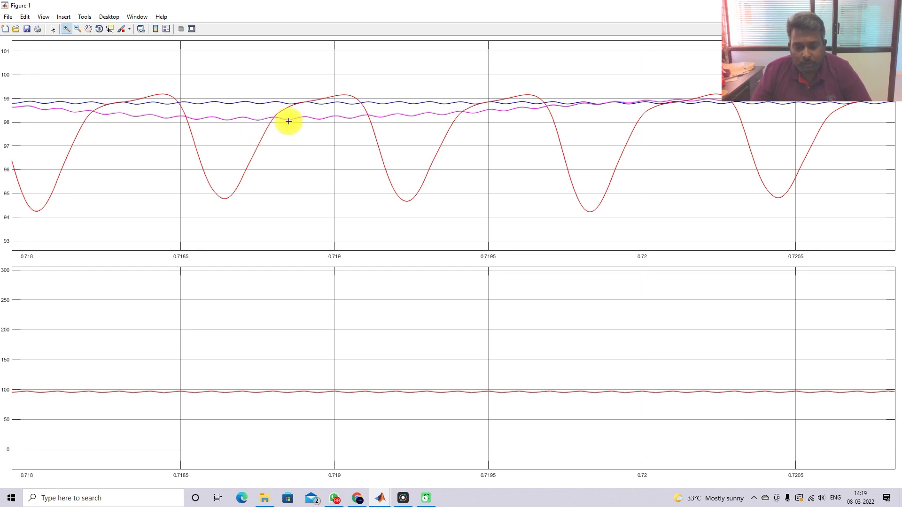
key("F9")
left_click_drag(279, 82, 254, 106)
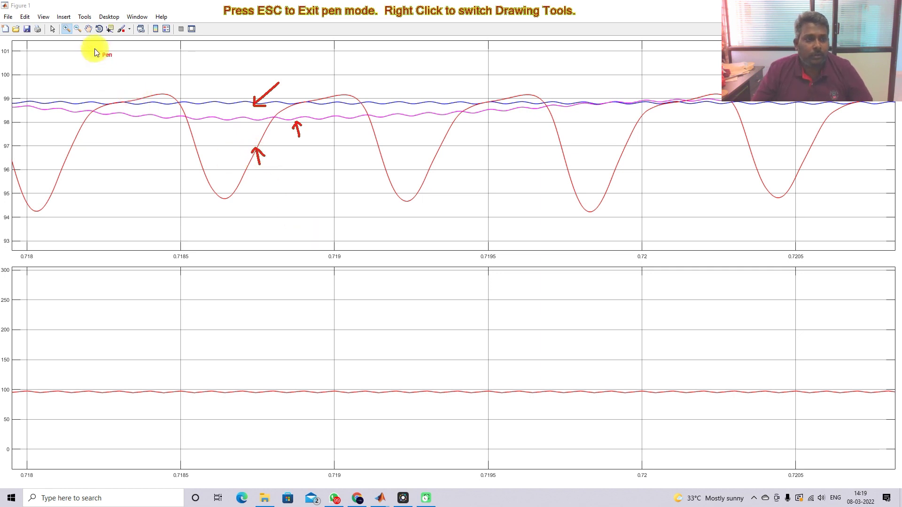
key("Escape")
left_click(77, 29)
double_click(274, 173)
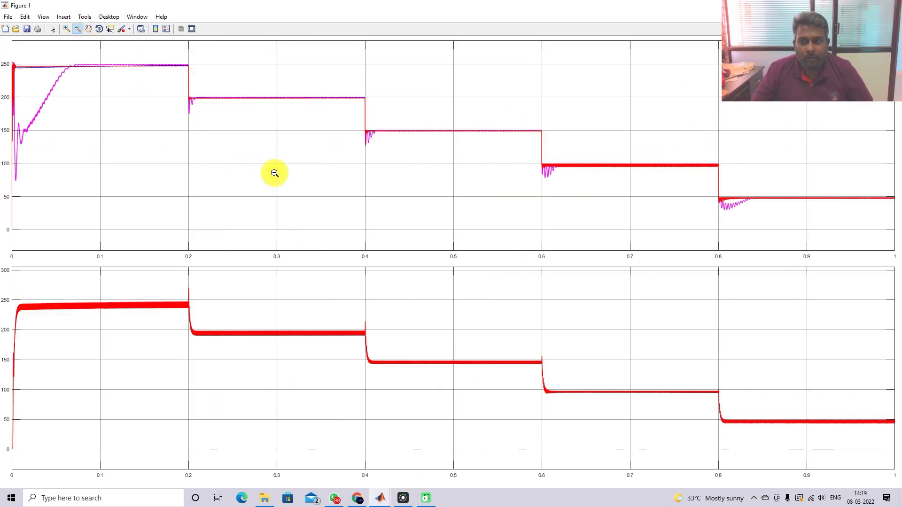
Leave Figure 1, return to the MPPT_NN_PO Simulink model and fit the whole diagram in view
double_click(365, 11)
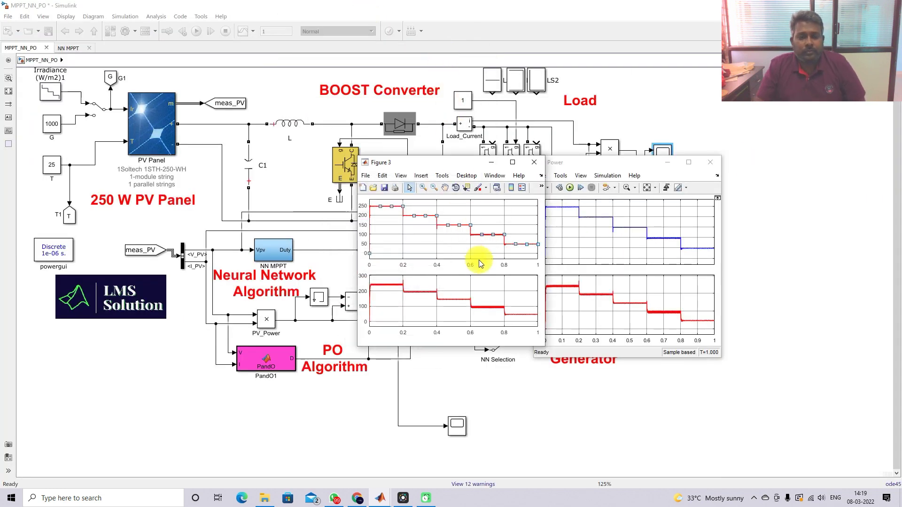
left_click(288, 102)
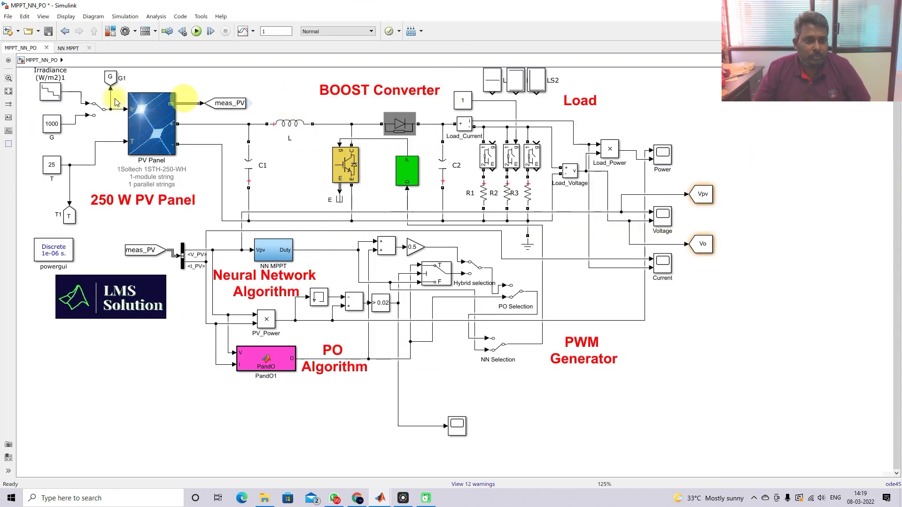
left_click(8, 91)
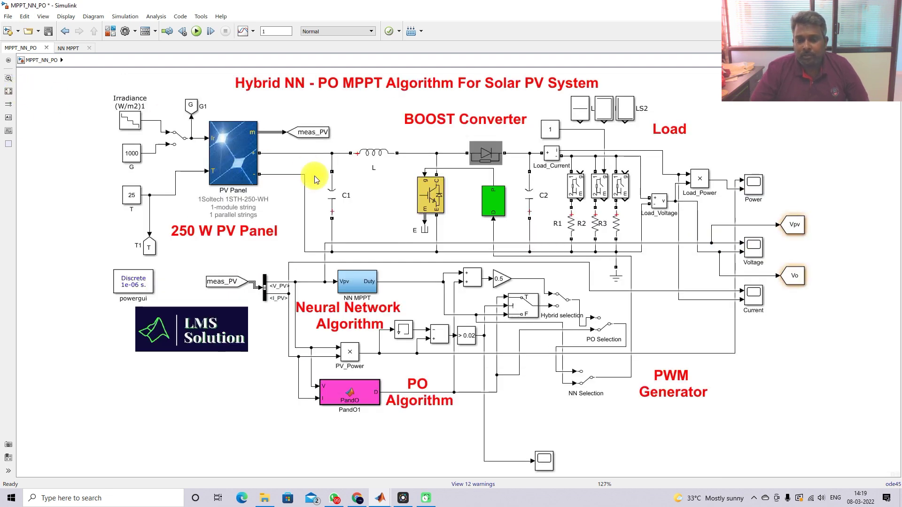